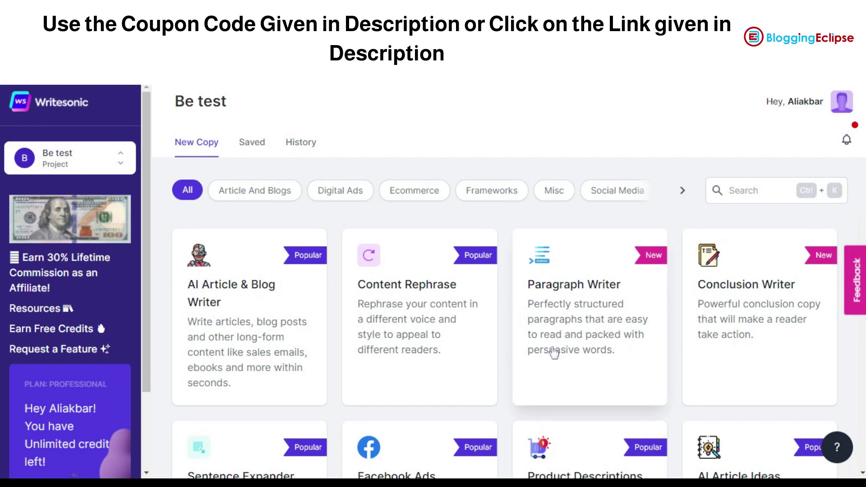
- Generate a Paragraph Writer paragraph on the topic 'benefits of vitamin A'
{"action": "left_click", "coordinate": [624, 347]}
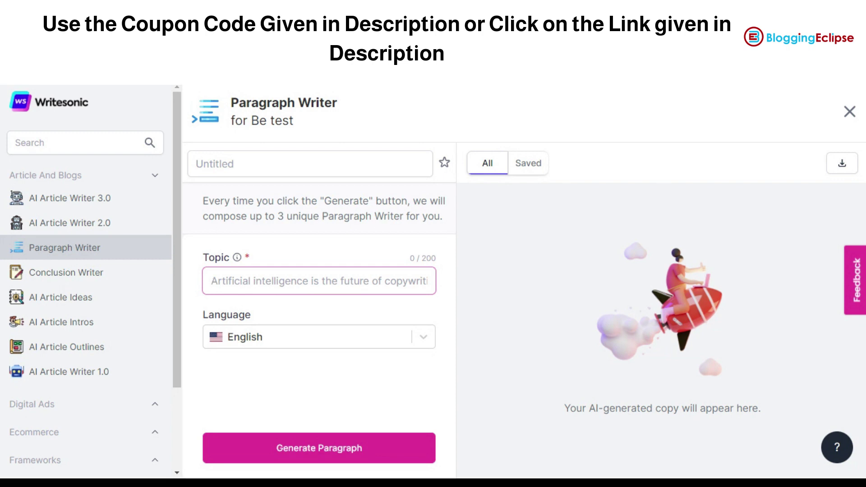
{"action": "type", "text": "benefits of vitamin A"}
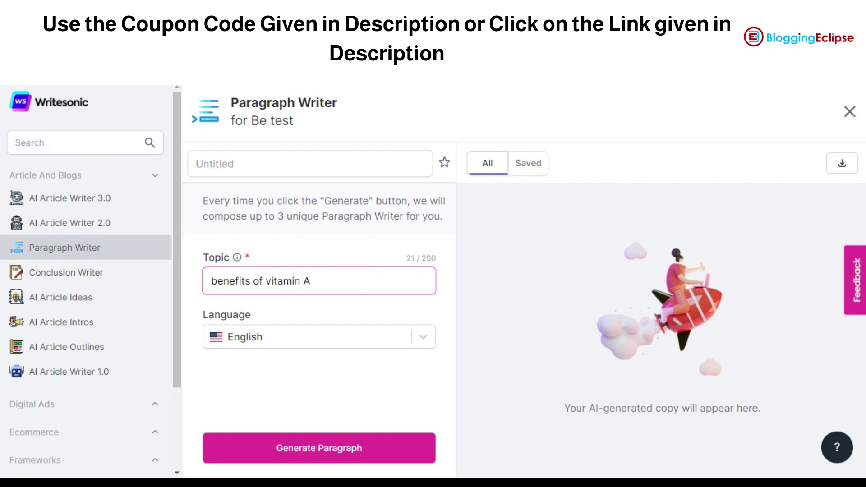
{"action": "left_click", "coordinate": [355, 450]}
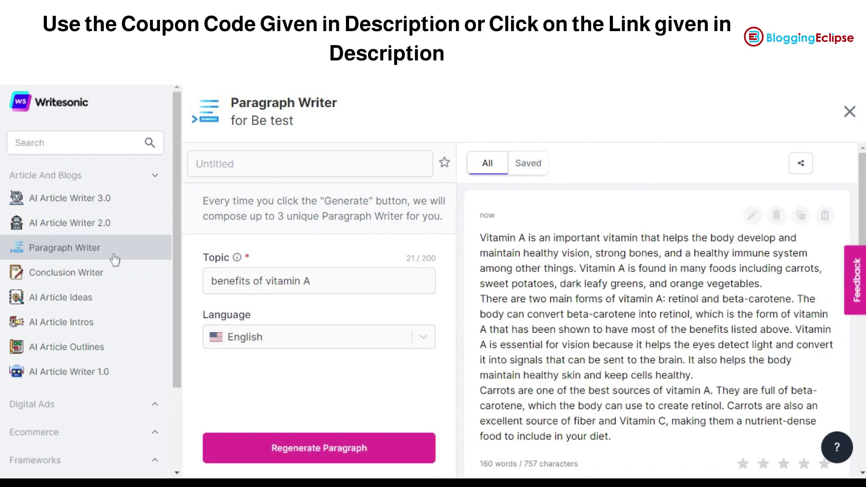
{"action": "scroll", "coordinate": [531, 279], "scroll_direction": "down", "scroll_amount": 3}
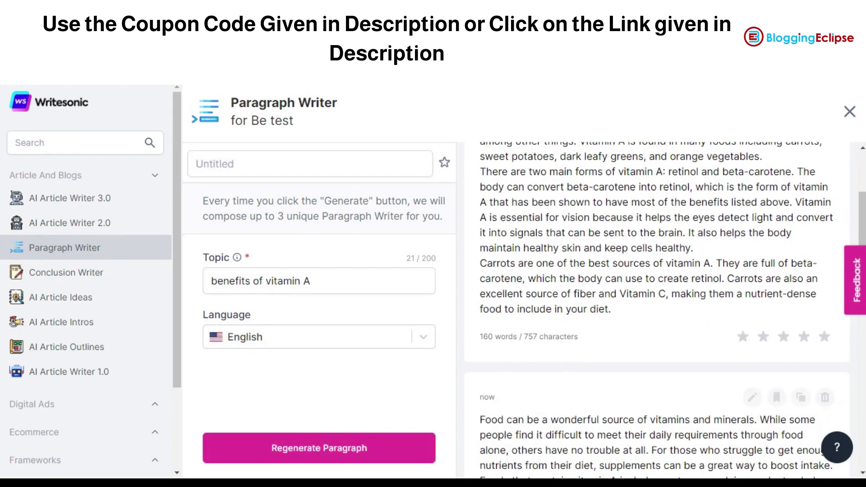
{"action": "scroll", "coordinate": [656, 311], "scroll_direction": "down", "scroll_amount": 10}
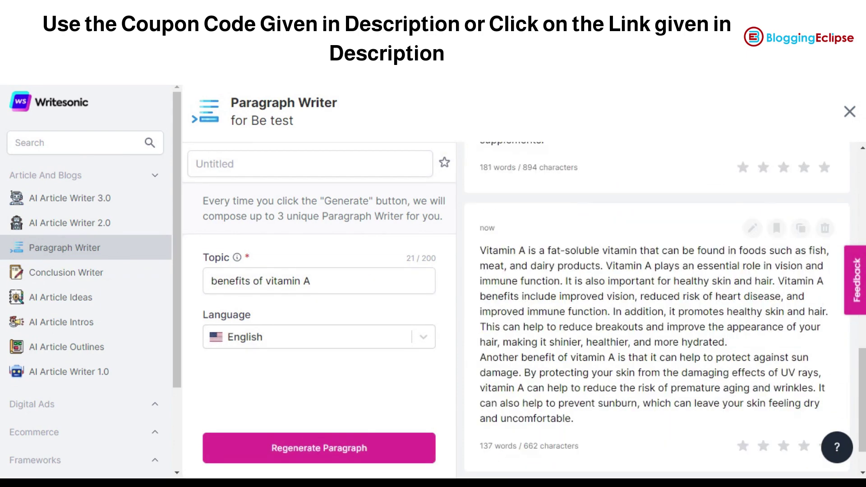
{"action": "scroll", "coordinate": [657, 311], "scroll_direction": "up", "scroll_amount": 10}
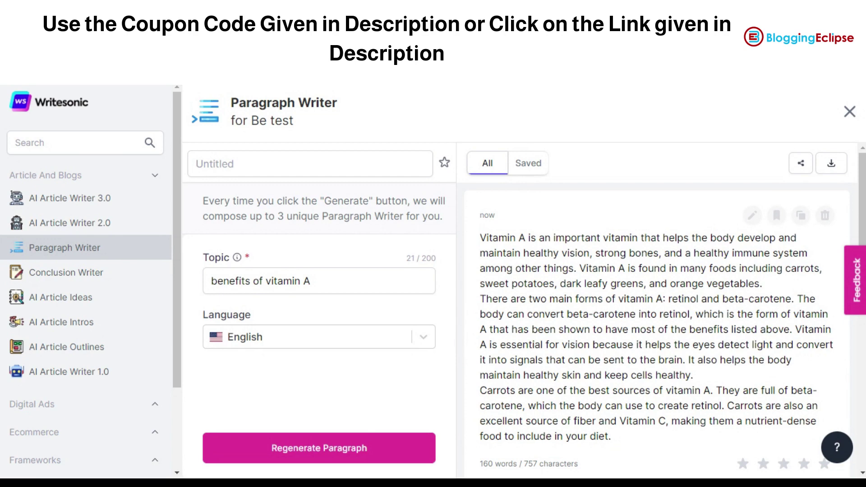
{"action": "scroll", "coordinate": [656, 311], "scroll_direction": "down", "scroll_amount": 2}
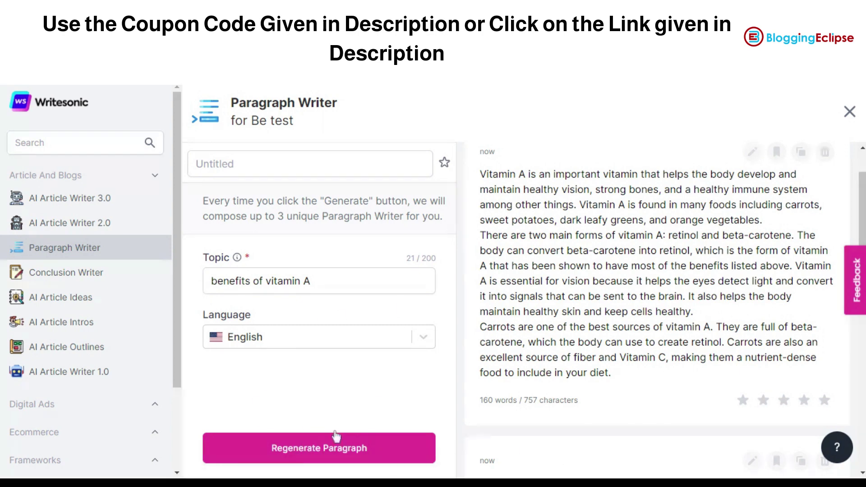
{"action": "scroll", "coordinate": [710, 263], "scroll_direction": "up", "scroll_amount": 2}
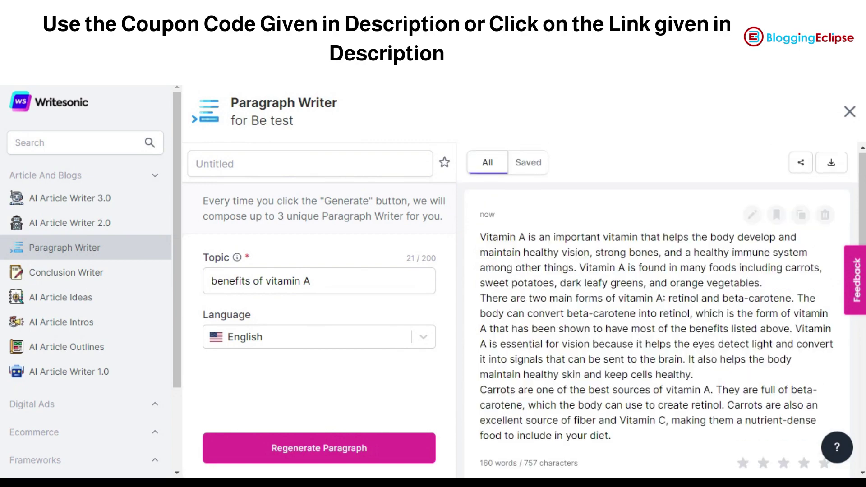
{"action": "scroll", "coordinate": [658, 306], "scroll_direction": "down", "scroll_amount": 15}
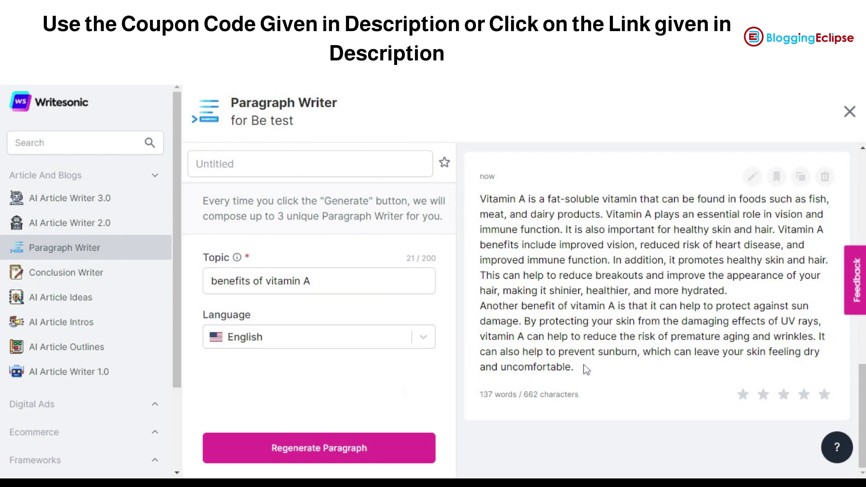
{"action": "scroll", "coordinate": [585, 368], "scroll_direction": "up", "scroll_amount": 2}
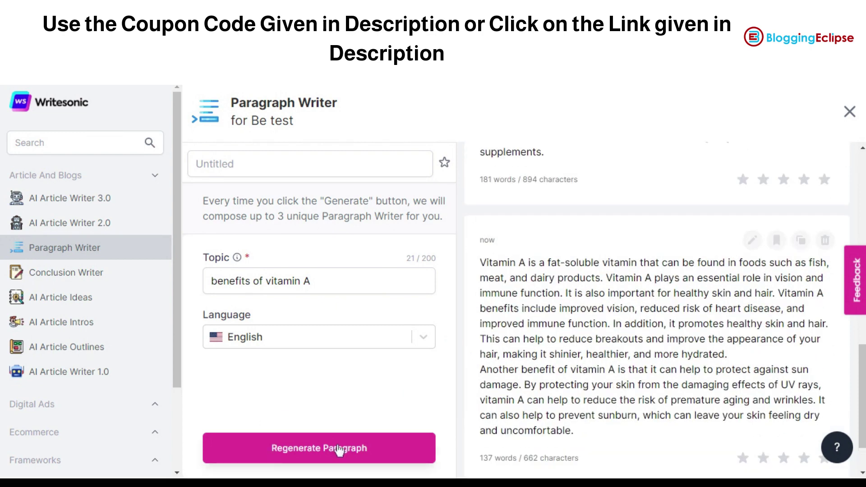
{"action": "scroll", "coordinate": [481, 446], "scroll_direction": "up", "scroll_amount": 5}
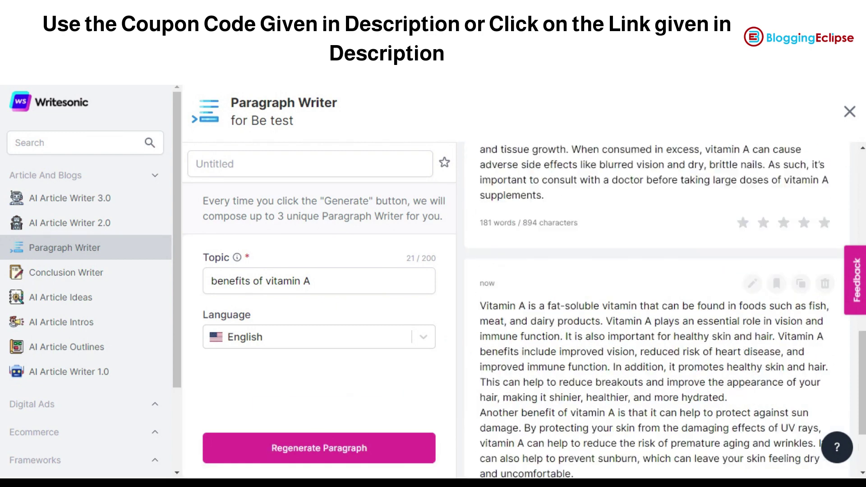
{"action": "scroll", "coordinate": [656, 293], "scroll_direction": "down", "scroll_amount": 8}
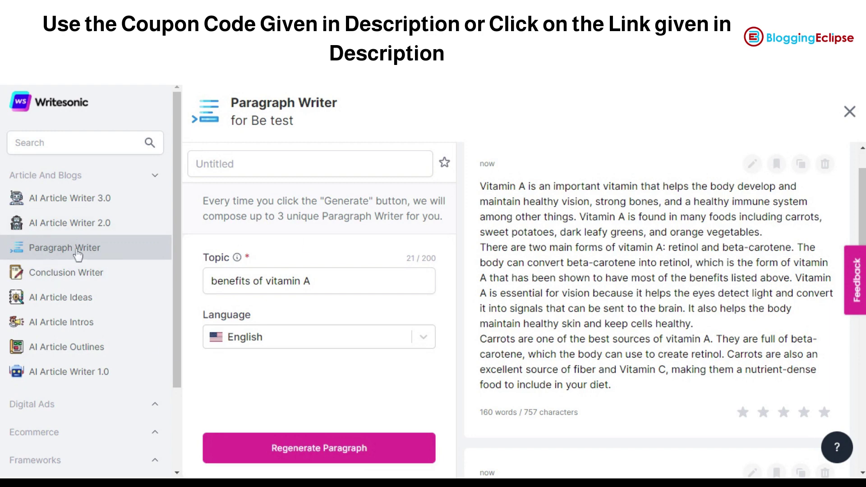
{"action": "left_click", "coordinate": [68, 278]}
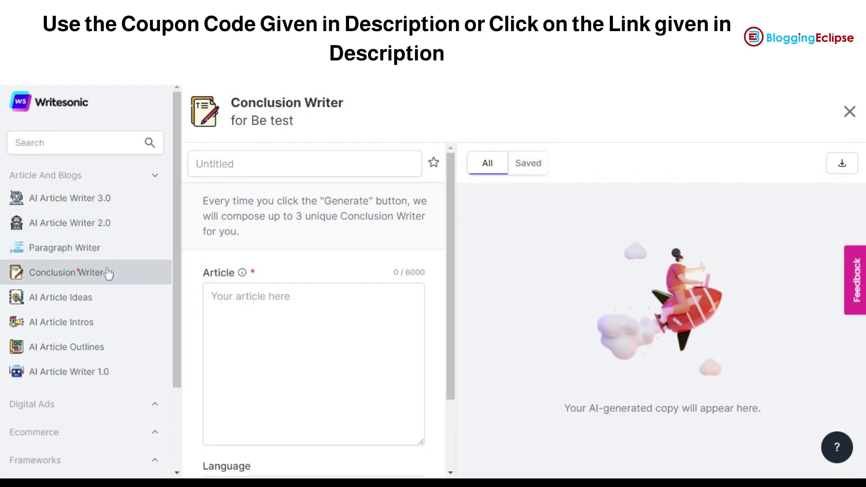
- Open the Conclusion Writer tool and clear stray text typed into its input box
{"action": "scroll", "coordinate": [313, 312], "scroll_direction": "down", "scroll_amount": 2}
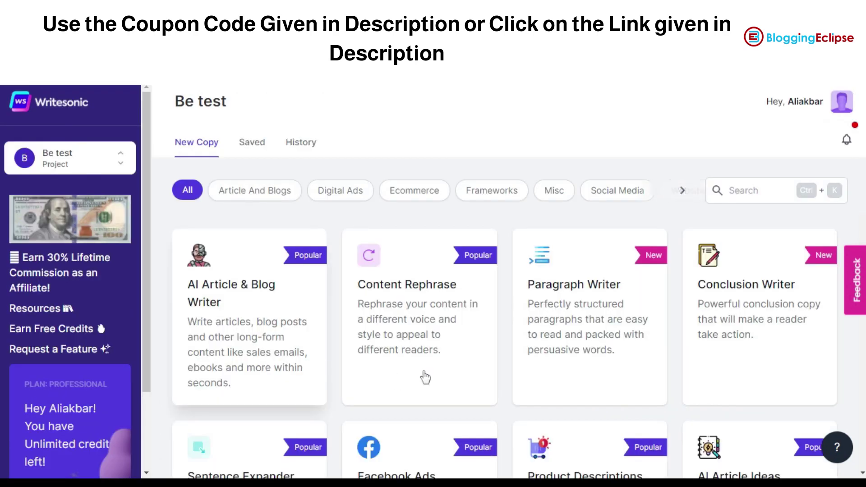
{"action": "left_click", "coordinate": [784, 361]}
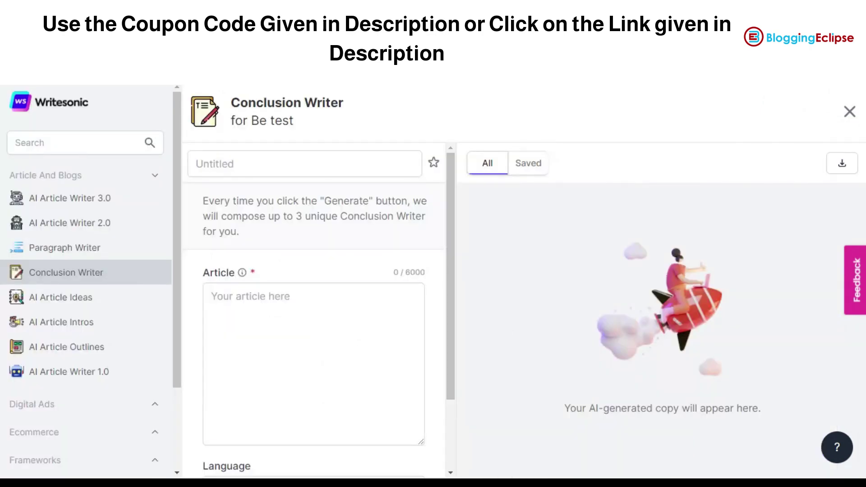
{"action": "left_click", "coordinate": [211, 296]}
{"action": "type", "text": "hcvggg"}
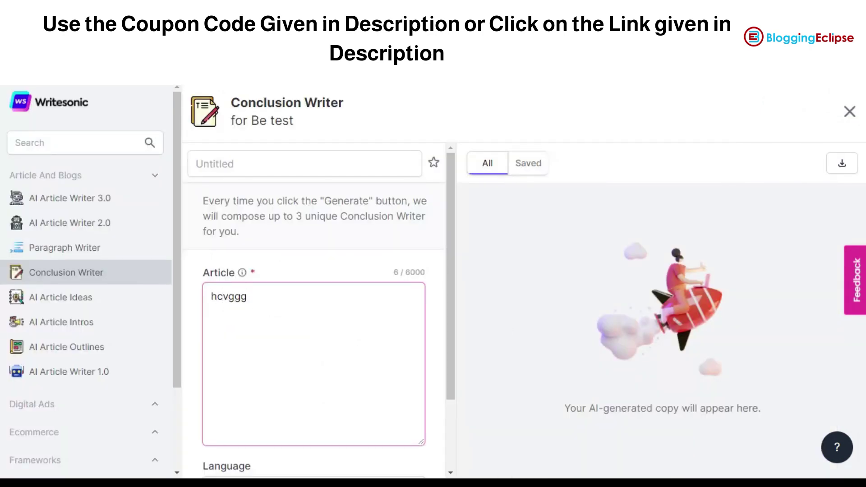
{"action": "key", "text": "ctrl+a"}
{"action": "key", "text": "BackSpace"}
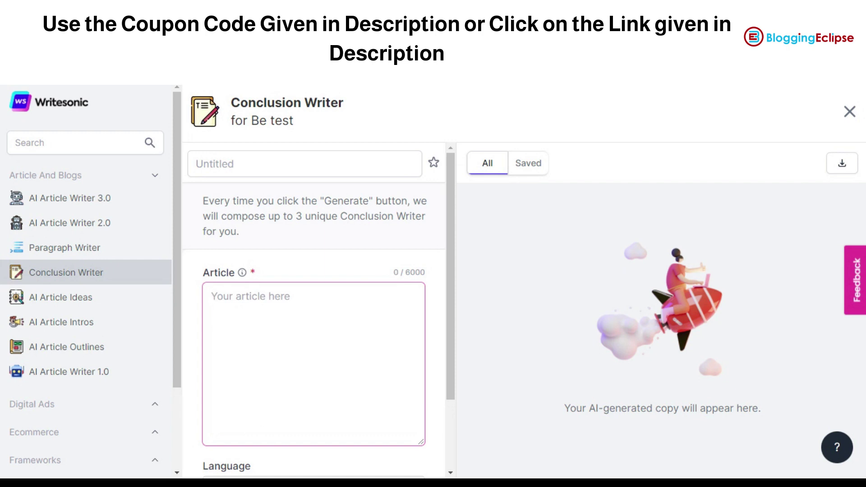
- Switch to AI Article Writer 3.0 and place the cursor in its empty Topic field
{"action": "scroll", "coordinate": [307, 384], "scroll_direction": "down", "scroll_amount": 2}
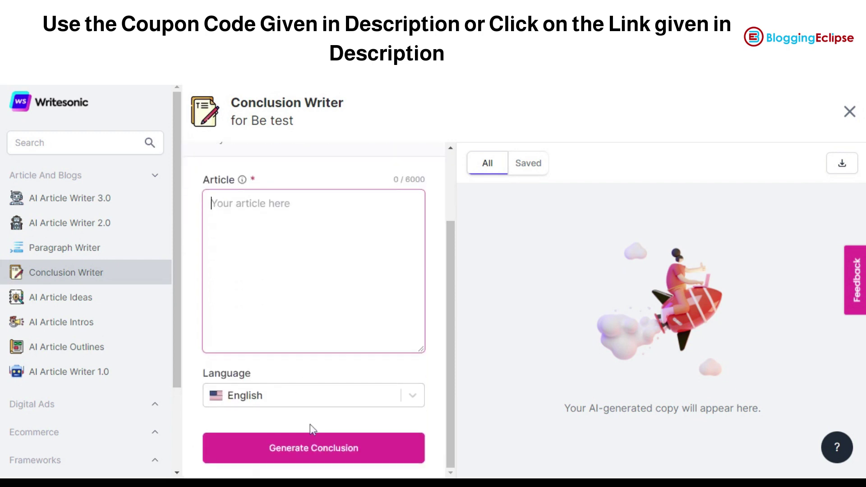
{"action": "scroll", "coordinate": [405, 410], "scroll_direction": "up", "scroll_amount": 2}
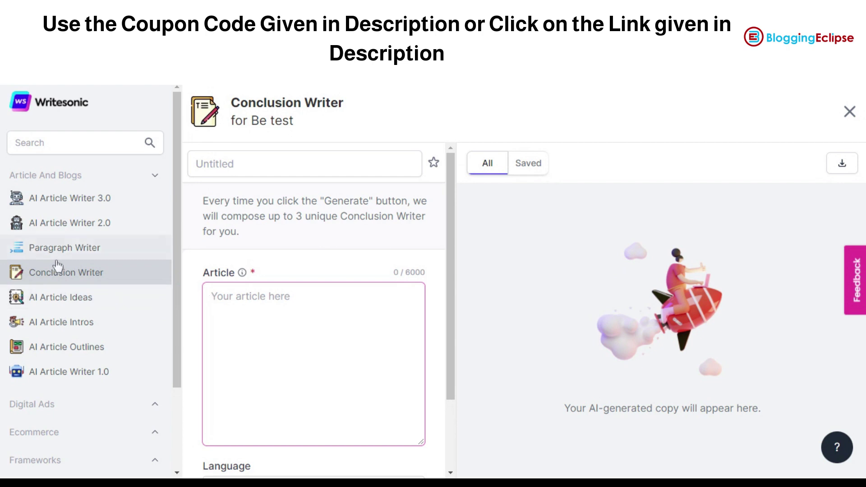
{"action": "left_click", "coordinate": [39, 199]}
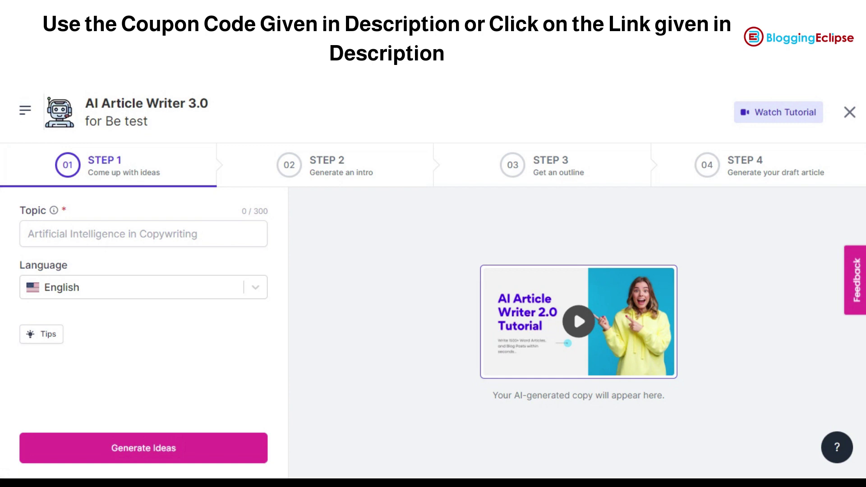
{"action": "left_click", "coordinate": [111, 239]}
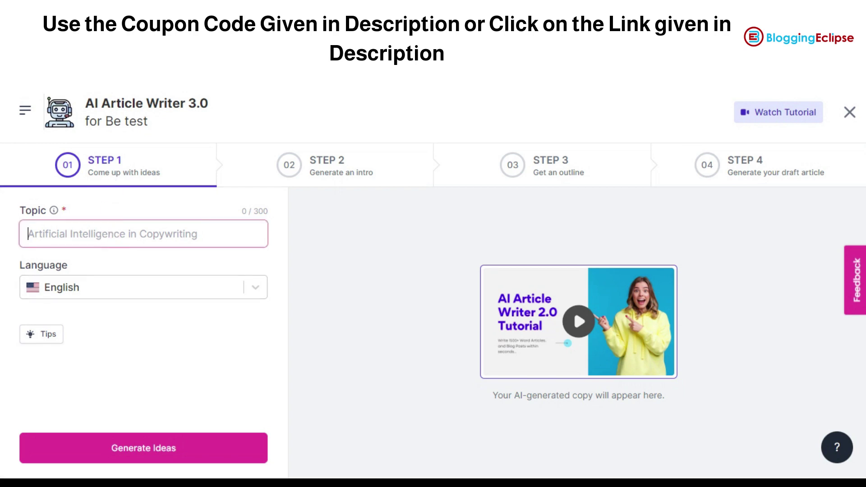
- Generate title ideas for 'benefits of vitamin A' and pick '10 Amazing Health Benefits of Vitamin A'
{"action": "type", "text": "benefi"}
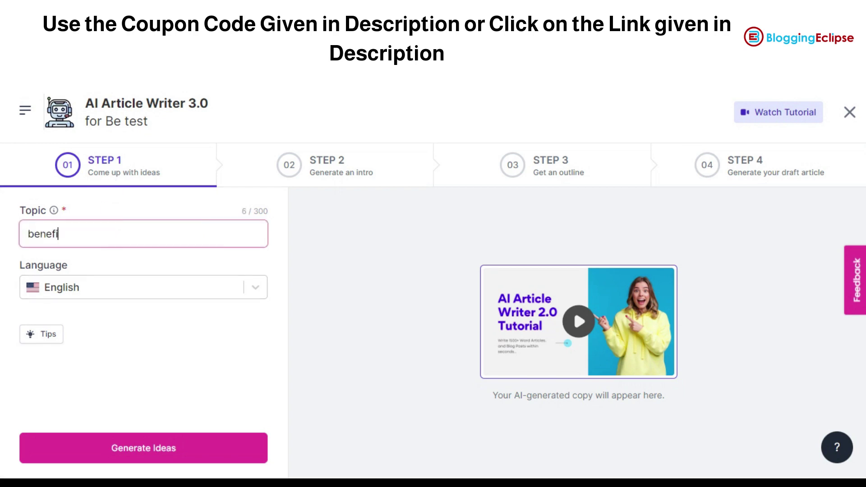
{"action": "type", "text": "ts of vitamin A"}
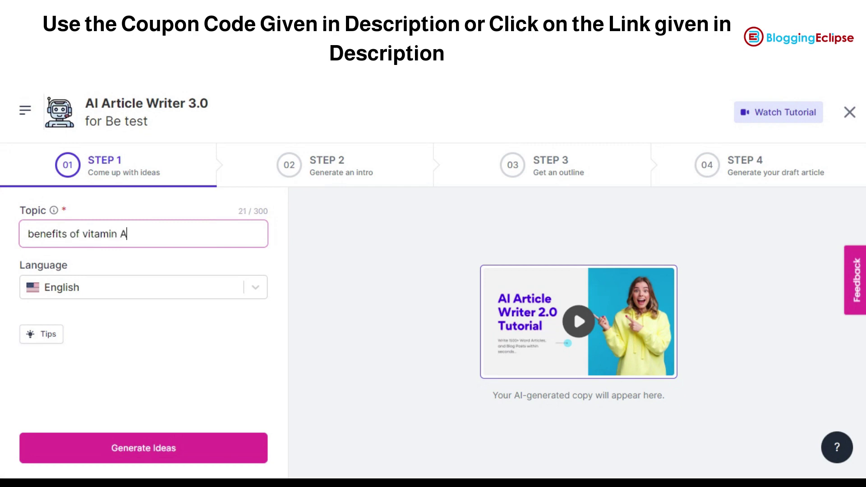
{"action": "left_click", "coordinate": [126, 451]}
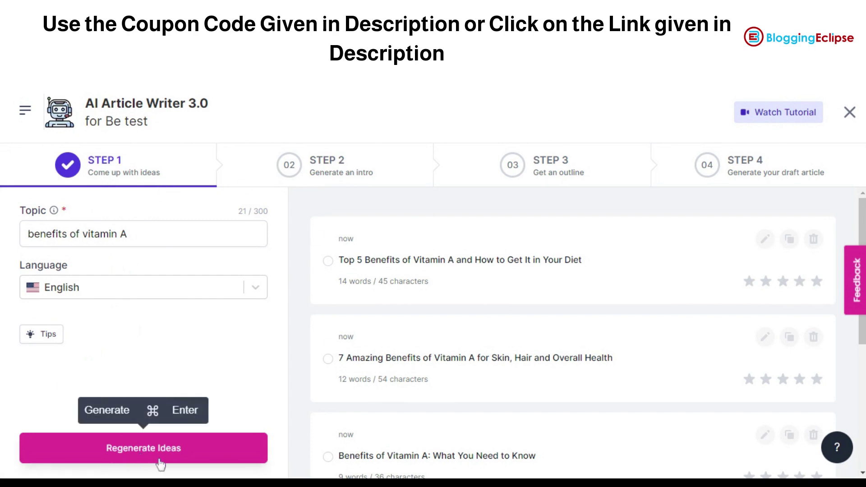
{"action": "scroll", "coordinate": [588, 309], "scroll_direction": "down", "scroll_amount": 5}
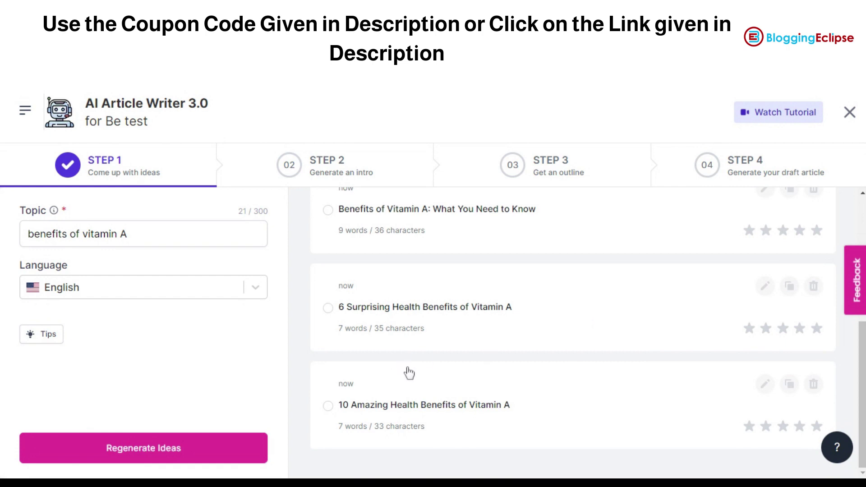
{"action": "scroll", "coordinate": [406, 370], "scroll_direction": "up", "scroll_amount": 5}
{"action": "scroll", "coordinate": [409, 386], "scroll_direction": "down", "scroll_amount": 5}
{"action": "left_click", "coordinate": [328, 406]}
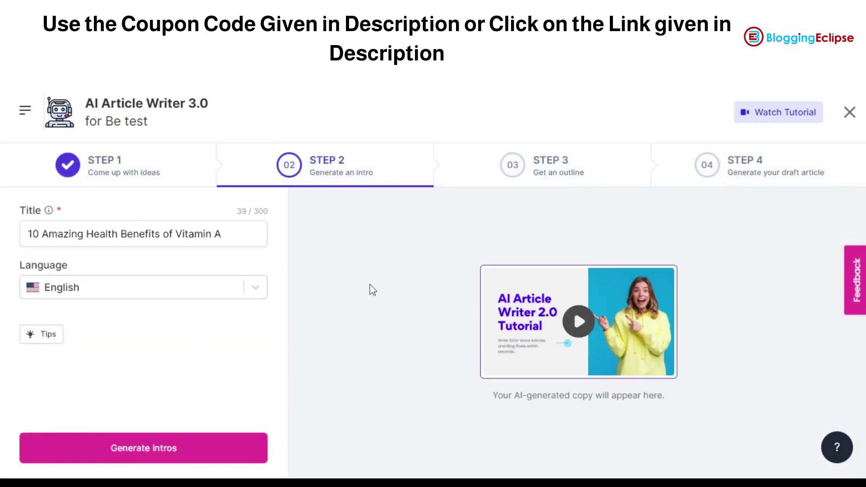
- Generate intros for the chosen title and accept the first one, about fat-soluble vitamin A
{"action": "left_click", "coordinate": [174, 455]}
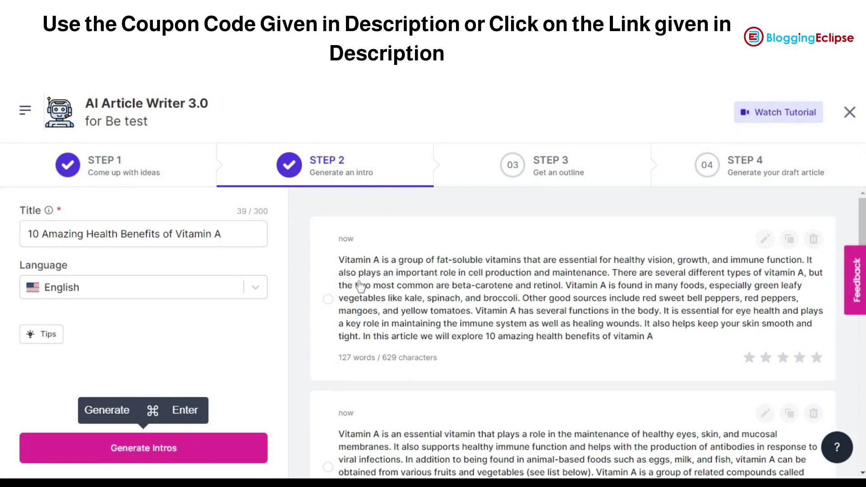
{"action": "scroll", "coordinate": [374, 366], "scroll_direction": "down", "scroll_amount": 10}
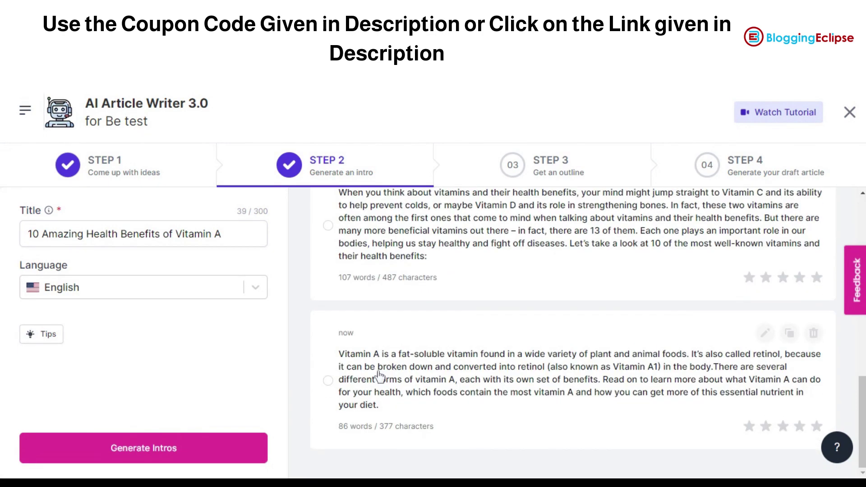
{"action": "scroll", "coordinate": [377, 372], "scroll_direction": "up", "scroll_amount": 10}
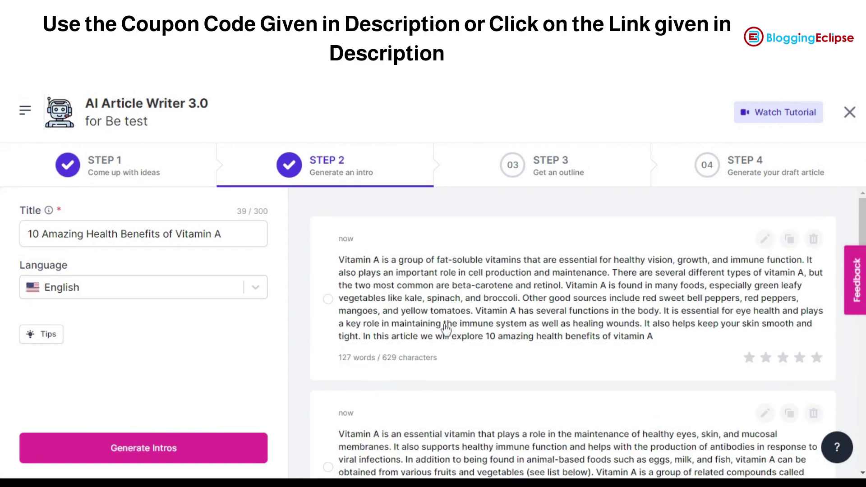
{"action": "scroll", "coordinate": [586, 383], "scroll_direction": "down", "scroll_amount": 2}
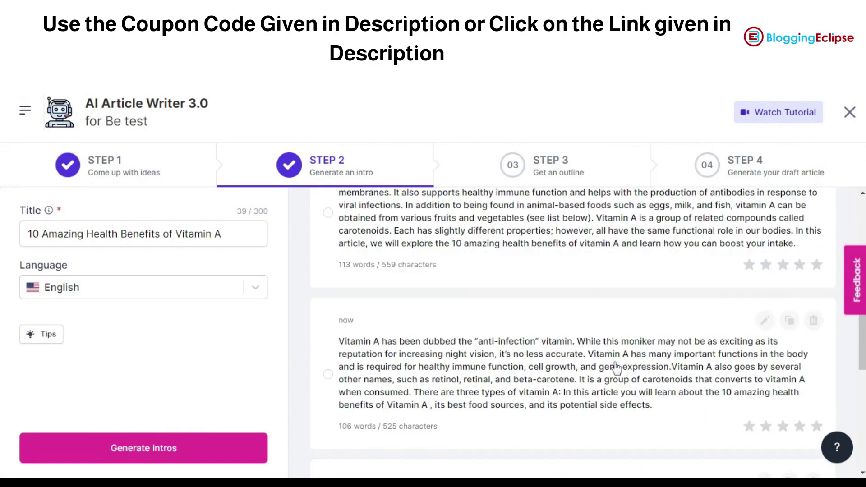
{"action": "scroll", "coordinate": [491, 367], "scroll_direction": "up", "scroll_amount": 2}
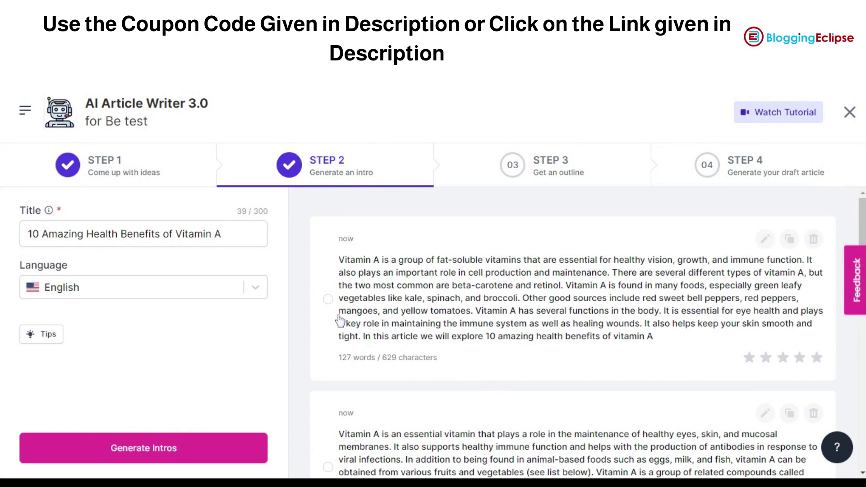
{"action": "left_click", "coordinate": [328, 300]}
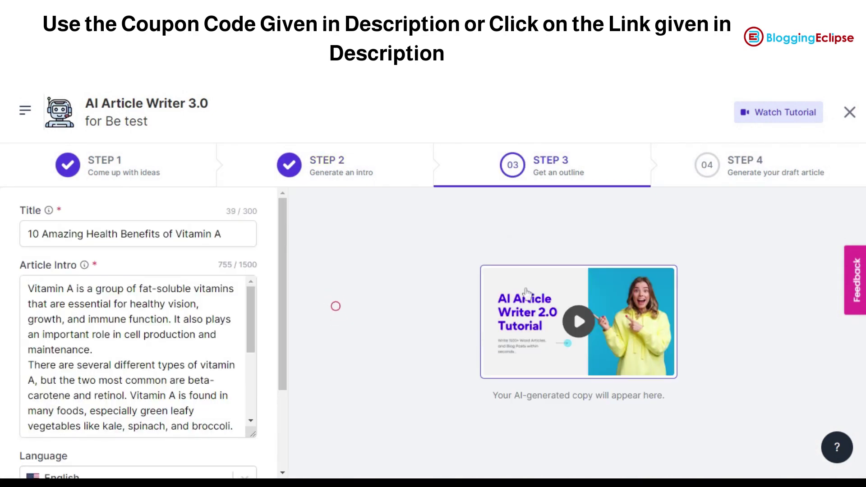
- Generate outline options and review them, including one from 'Protection for your eyes' to 'Conclusion'
{"action": "scroll", "coordinate": [135, 293], "scroll_direction": "down", "scroll_amount": 5}
{"action": "scroll", "coordinate": [135, 316], "scroll_direction": "down", "scroll_amount": 1}
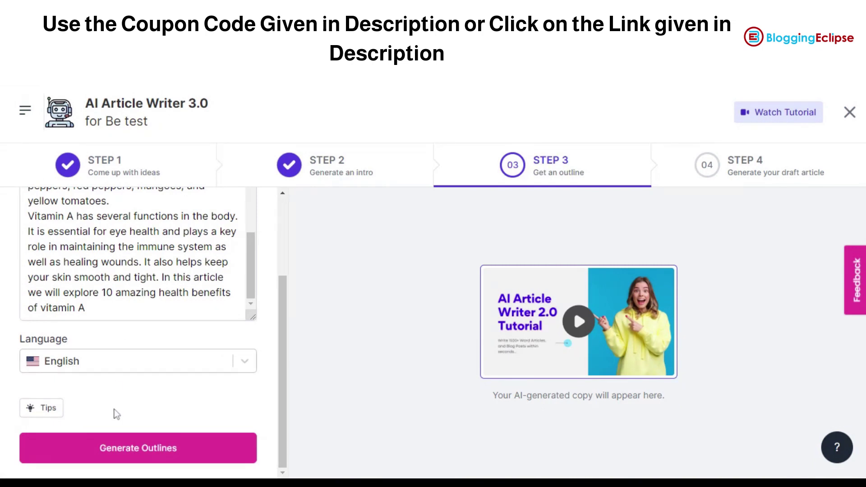
{"action": "left_click", "coordinate": [131, 449]}
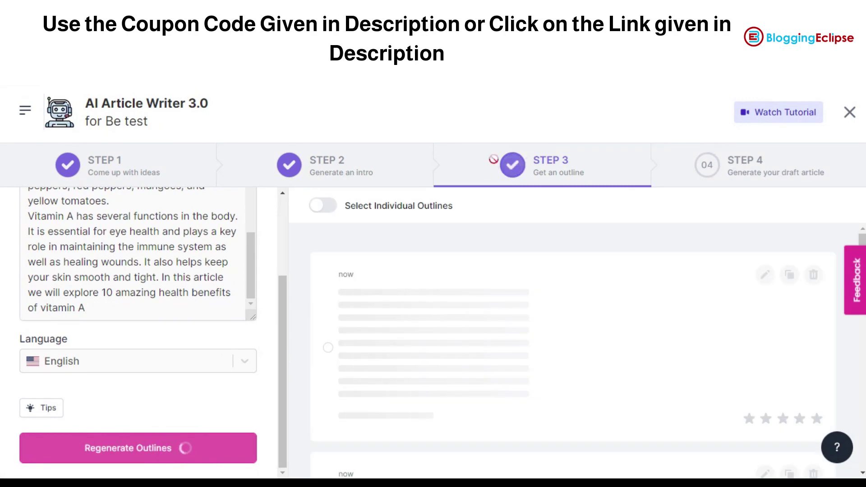
{"action": "scroll", "coordinate": [464, 403], "scroll_direction": "down", "scroll_amount": 5}
{"action": "scroll", "coordinate": [332, 348], "scroll_direction": "up", "scroll_amount": 4}
{"action": "scroll", "coordinate": [412, 351], "scroll_direction": "down", "scroll_amount": 3}
{"action": "scroll", "coordinate": [339, 338], "scroll_direction": "up", "scroll_amount": 3}
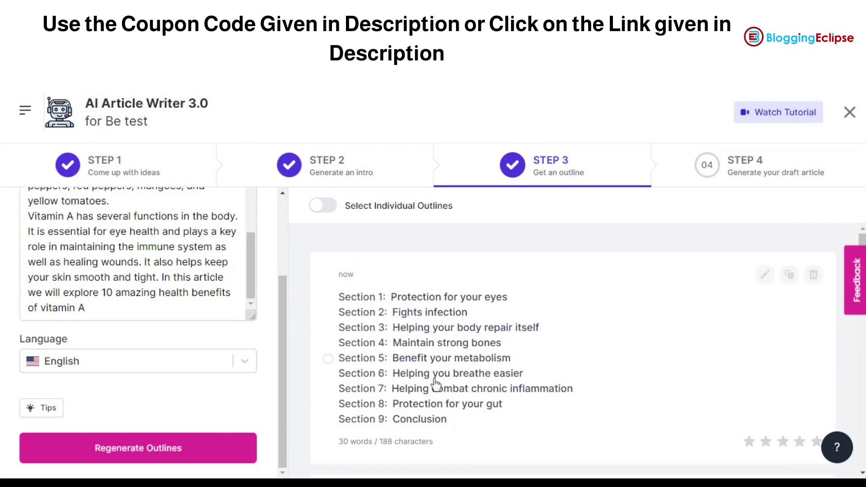
{"action": "scroll", "coordinate": [440, 374], "scroll_direction": "down", "scroll_amount": 1}
{"action": "scroll", "coordinate": [433, 361], "scroll_direction": "down", "scroll_amount": 4}
{"action": "scroll", "coordinate": [438, 367], "scroll_direction": "down", "scroll_amount": 8}
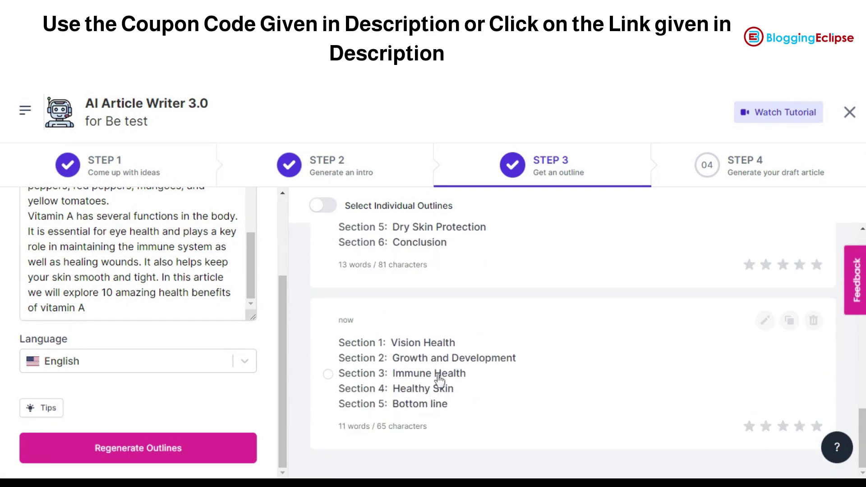
{"action": "scroll", "coordinate": [440, 377], "scroll_direction": "up", "scroll_amount": 15}
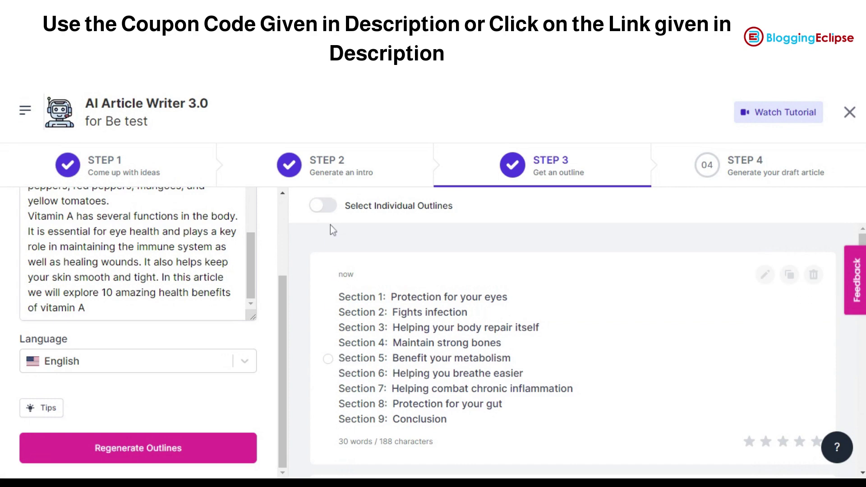
- Browse the individual outline sections, then select the nine-section outline starting with 'Protection for your eyes'
{"action": "left_click", "coordinate": [322, 206]}
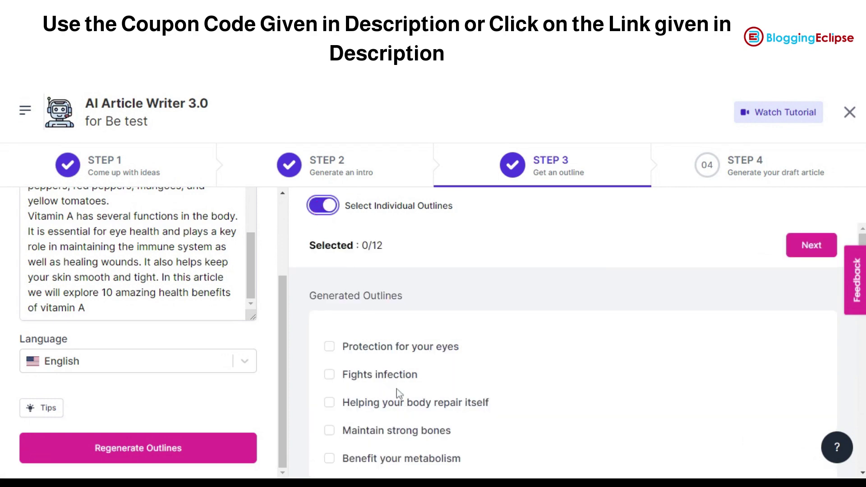
{"action": "scroll", "coordinate": [399, 388], "scroll_direction": "down", "scroll_amount": 5}
{"action": "scroll", "coordinate": [401, 386], "scroll_direction": "up", "scroll_amount": 3}
{"action": "scroll", "coordinate": [401, 386], "scroll_direction": "down", "scroll_amount": 1}
{"action": "scroll", "coordinate": [402, 389], "scroll_direction": "up", "scroll_amount": 3}
{"action": "scroll", "coordinate": [421, 358], "scroll_direction": "down", "scroll_amount": 6}
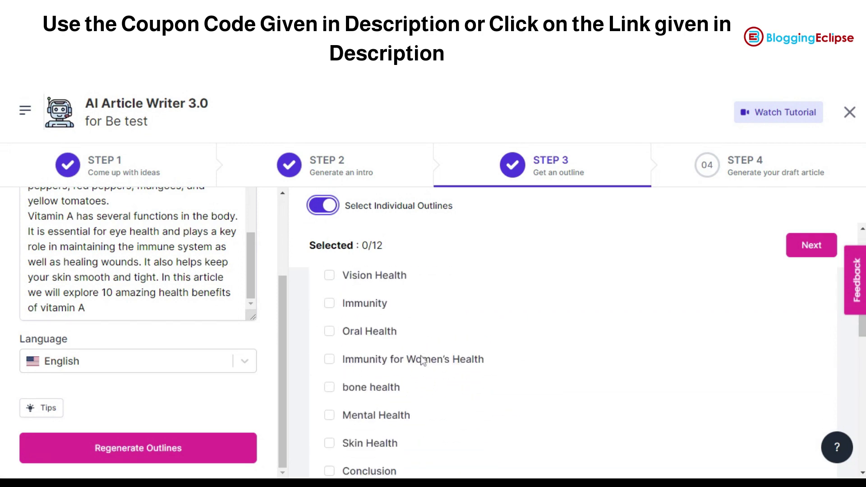
{"action": "scroll", "coordinate": [419, 360], "scroll_direction": "down", "scroll_amount": 5}
{"action": "scroll", "coordinate": [389, 376], "scroll_direction": "down", "scroll_amount": 12}
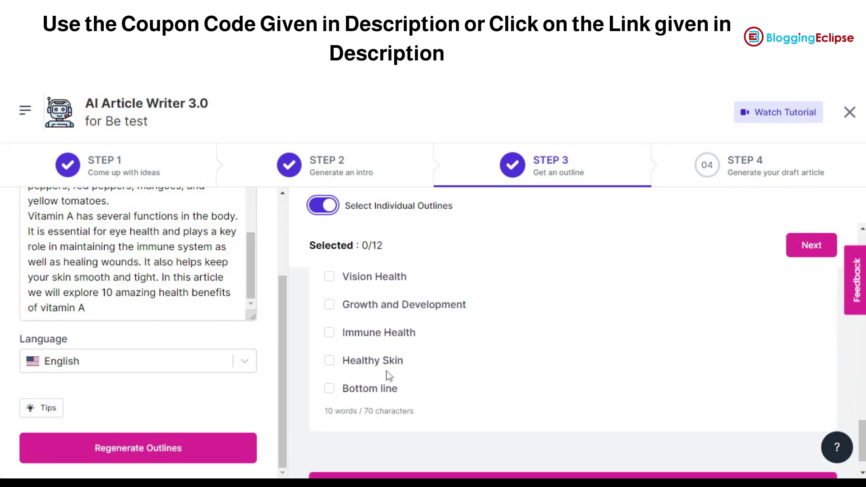
{"action": "scroll", "coordinate": [390, 365], "scroll_direction": "up", "scroll_amount": 2}
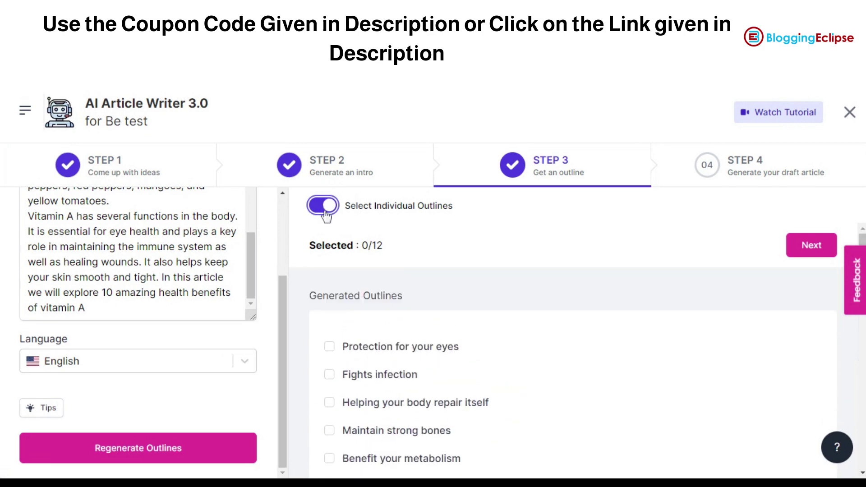
{"action": "left_click", "coordinate": [322, 205]}
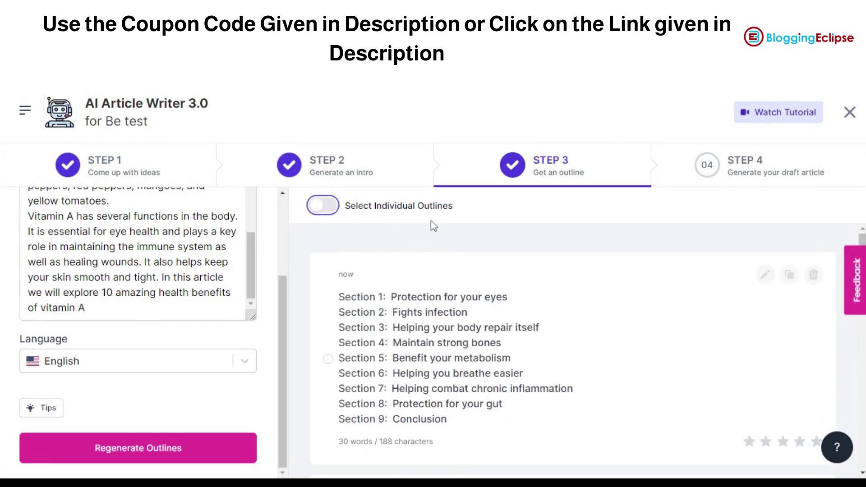
{"action": "left_click", "coordinate": [328, 360]}
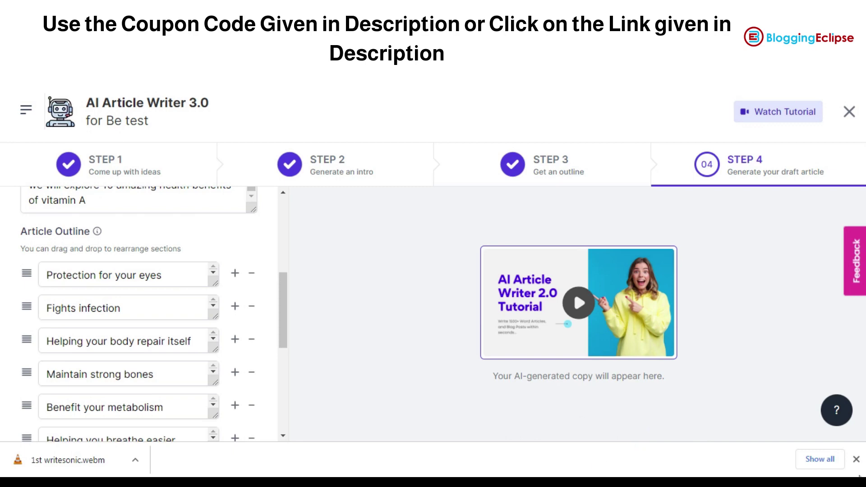
- Close the downloads bar and review the nine outline fields down to 'Protection for your gut' and 'Conclusion'
{"action": "left_click", "coordinate": [856, 459]}
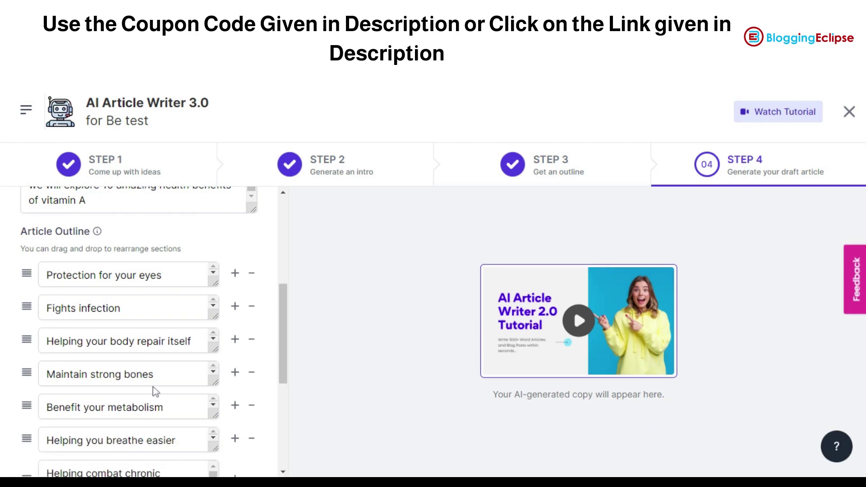
{"action": "scroll", "coordinate": [135, 361], "scroll_direction": "up", "scroll_amount": 10}
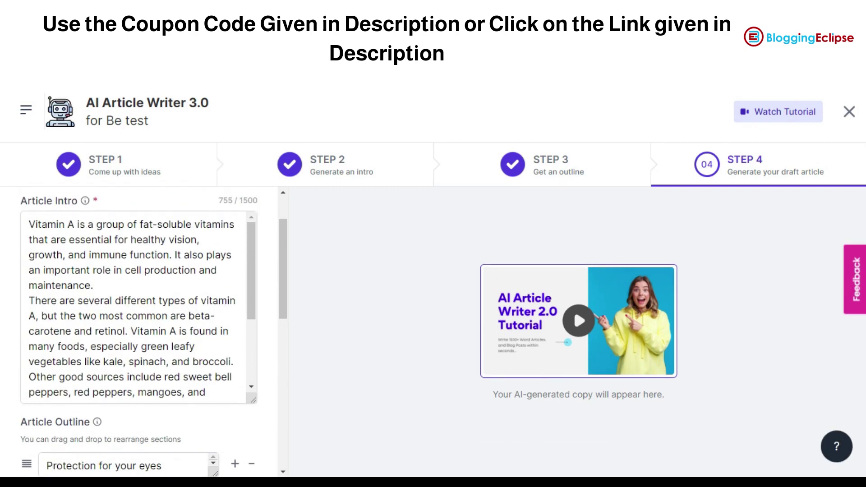
{"action": "scroll", "coordinate": [135, 306], "scroll_direction": "down", "scroll_amount": 3}
{"action": "scroll", "coordinate": [84, 209], "scroll_direction": "down", "scroll_amount": 4}
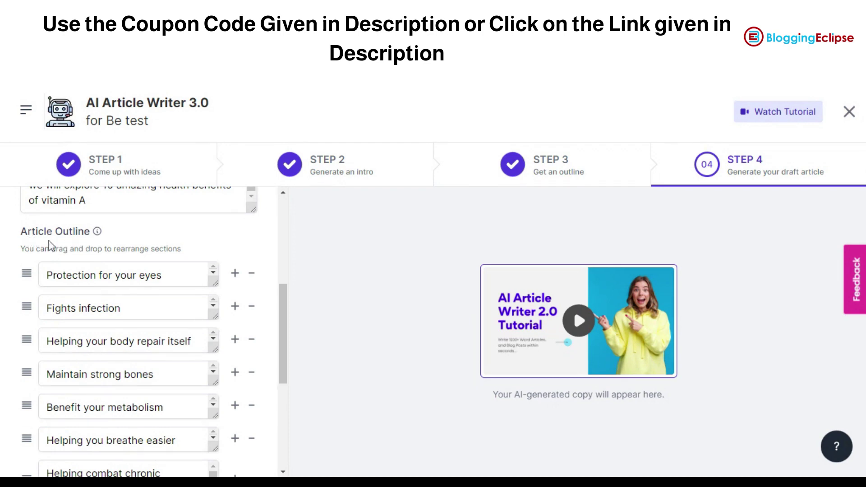
{"action": "scroll", "coordinate": [141, 246], "scroll_direction": "down", "scroll_amount": 4}
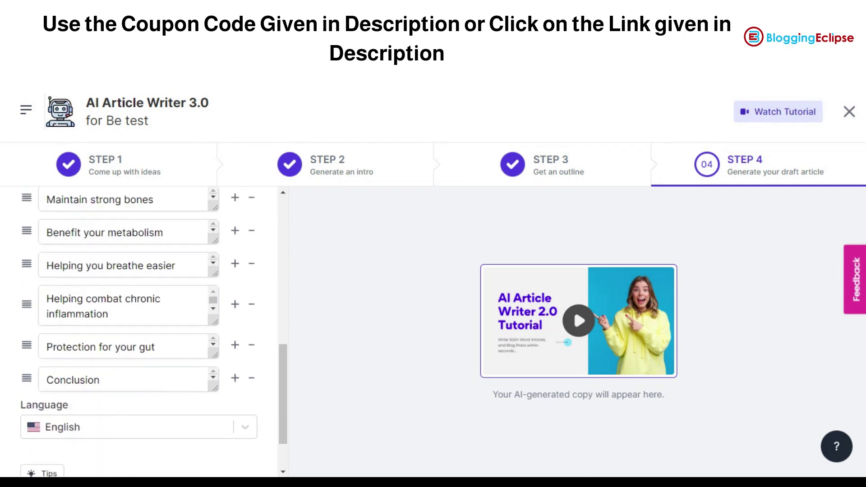
{"action": "scroll", "coordinate": [158, 358], "scroll_direction": "up", "scroll_amount": 3}
{"action": "scroll", "coordinate": [135, 332], "scroll_direction": "up", "scroll_amount": 2}
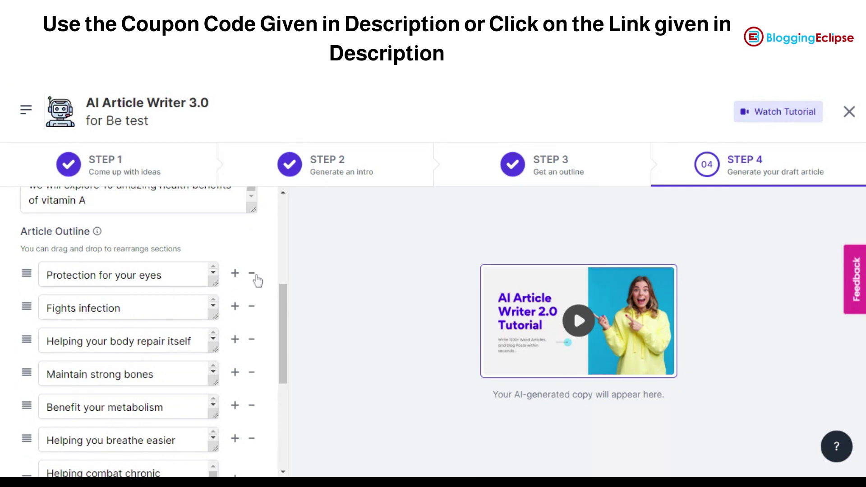
{"action": "scroll", "coordinate": [135, 331], "scroll_direction": "down", "scroll_amount": 2}
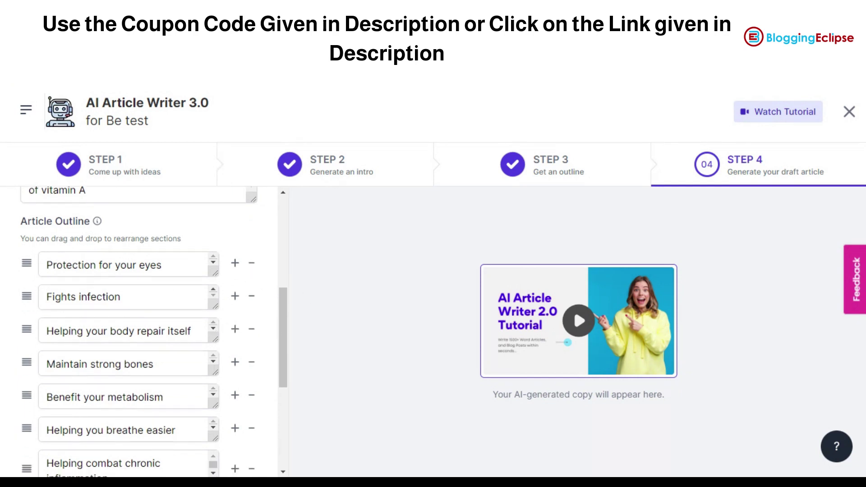
{"action": "scroll", "coordinate": [155, 350], "scroll_direction": "down", "scroll_amount": 4}
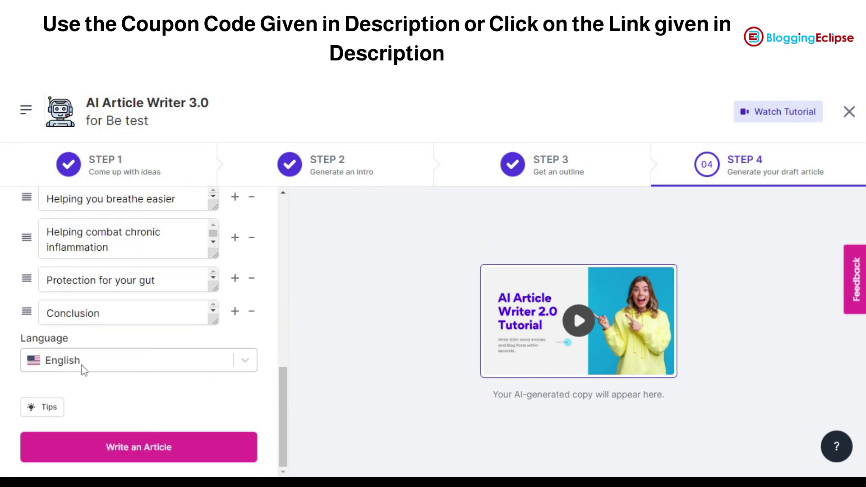
- Write the 701-word article draft from the outline and scroll back to its title in the editor
{"action": "left_click", "coordinate": [132, 452]}
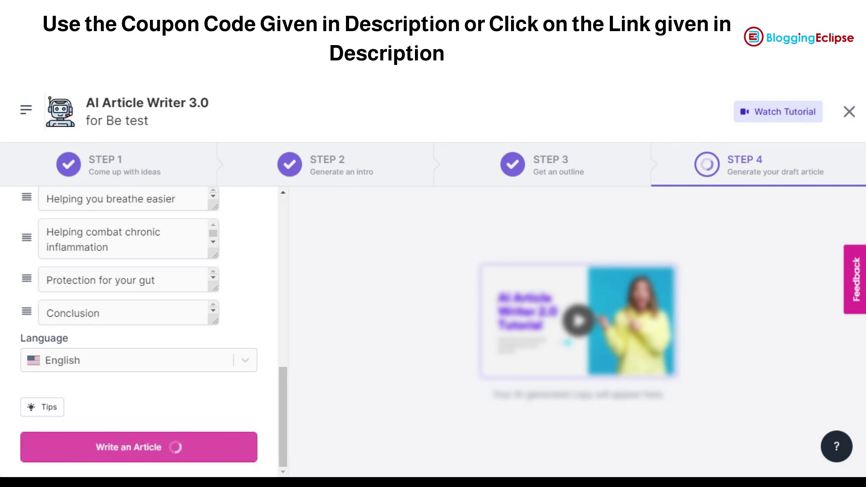
{"action": "scroll", "coordinate": [279, 345], "scroll_direction": "up", "scroll_amount": 10}
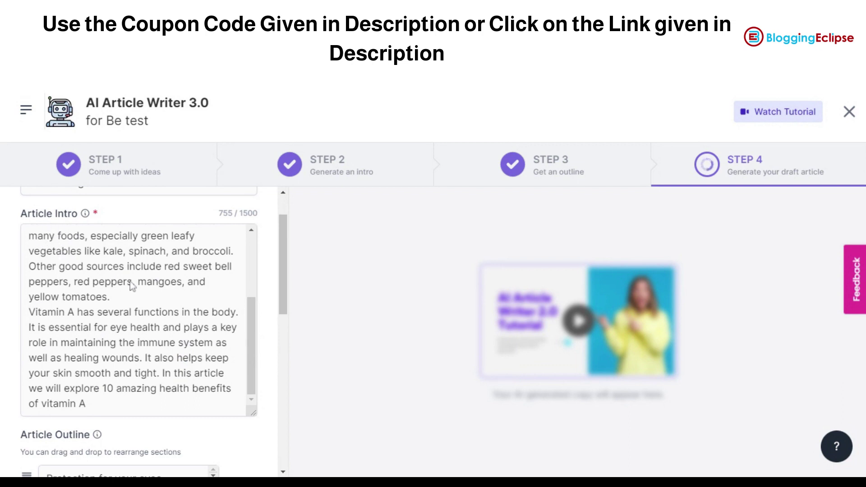
{"action": "scroll", "coordinate": [109, 317], "scroll_direction": "up", "scroll_amount": 1}
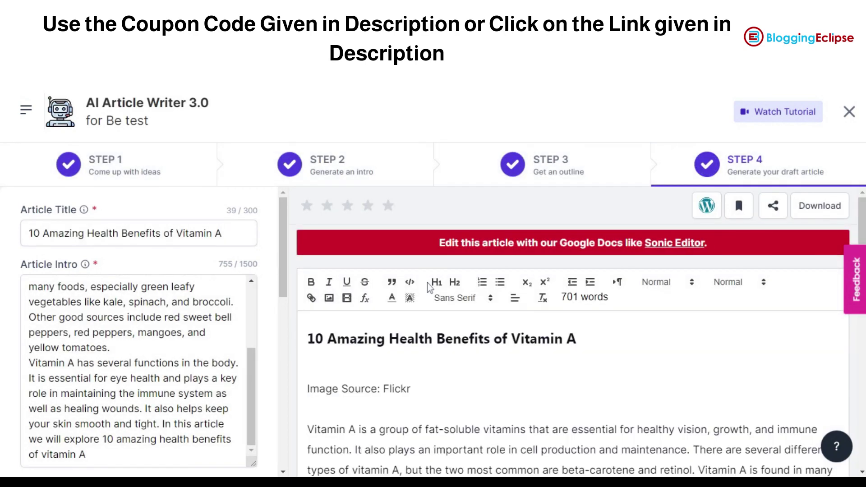
{"action": "scroll", "coordinate": [402, 235], "scroll_direction": "down", "scroll_amount": 3}
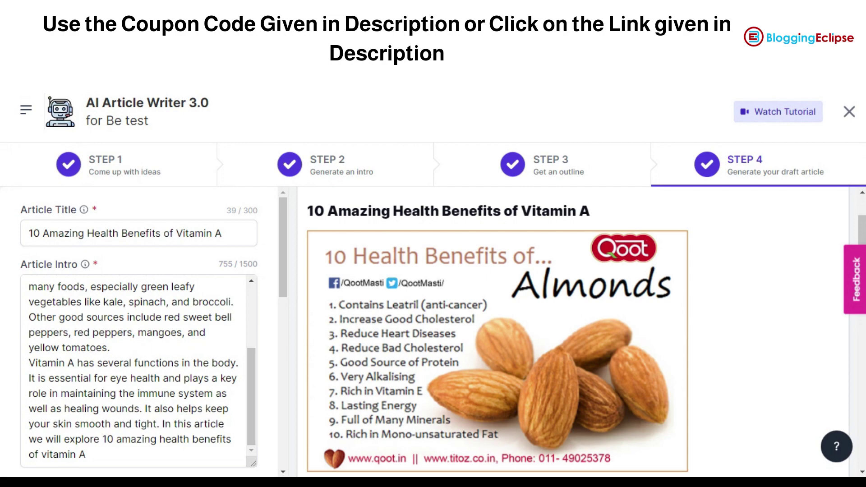
{"action": "scroll", "coordinate": [577, 332], "scroll_direction": "down", "scroll_amount": 5}
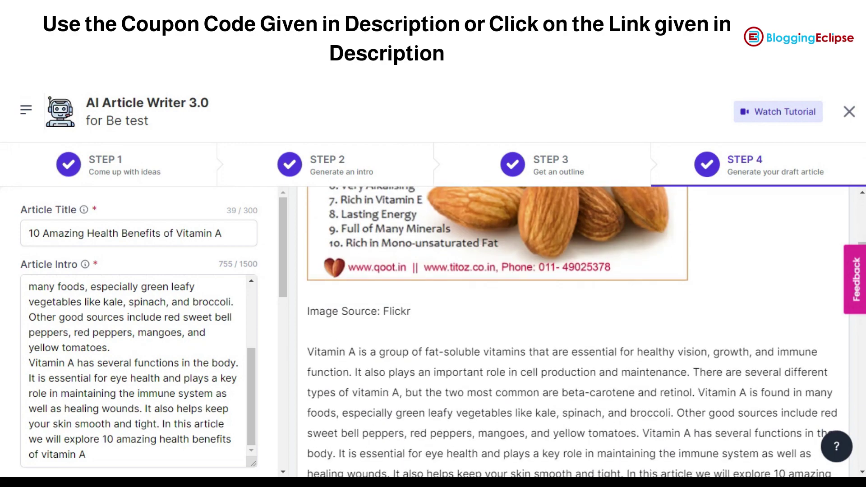
{"action": "scroll", "coordinate": [577, 331], "scroll_direction": "down", "scroll_amount": 6}
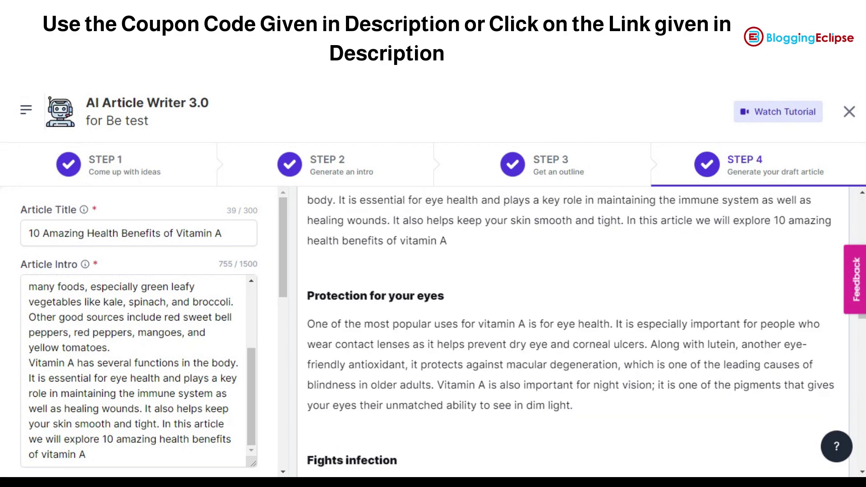
{"action": "scroll", "coordinate": [577, 331], "scroll_direction": "up", "scroll_amount": 15}
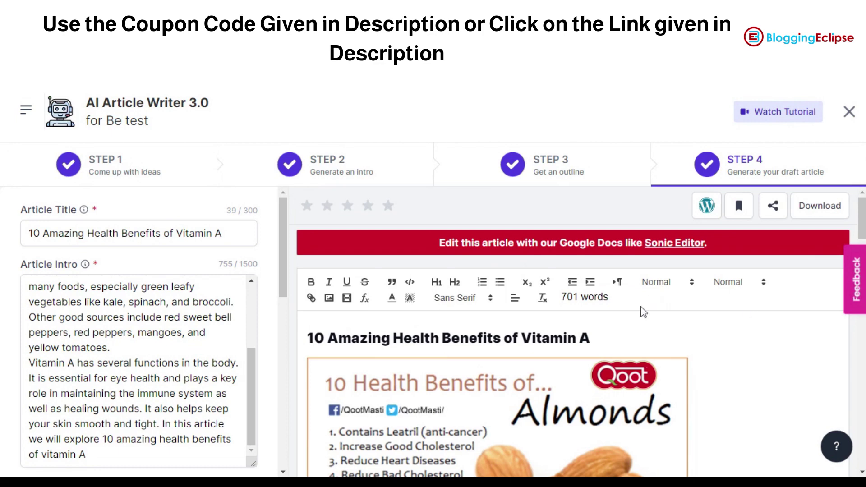
{"action": "scroll", "coordinate": [586, 308], "scroll_direction": "down", "scroll_amount": 8}
{"action": "scroll", "coordinate": [577, 332], "scroll_direction": "down", "scroll_amount": 6}
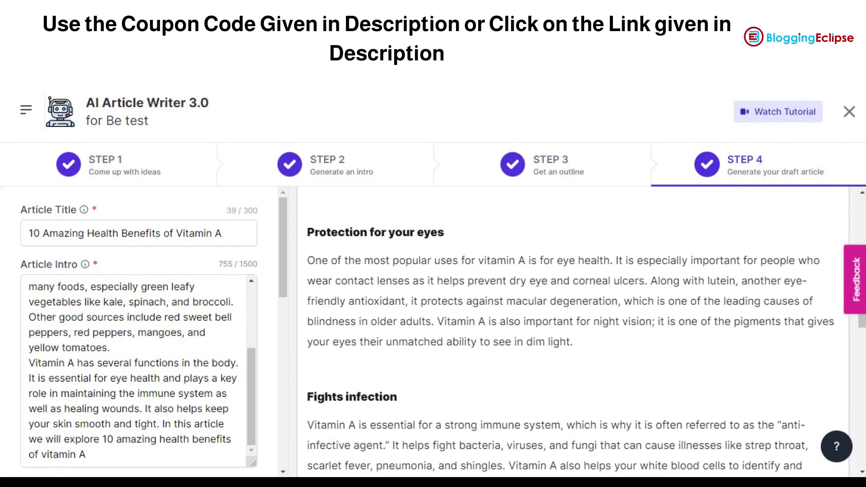
{"action": "scroll", "coordinate": [577, 332], "scroll_direction": "down", "scroll_amount": 9}
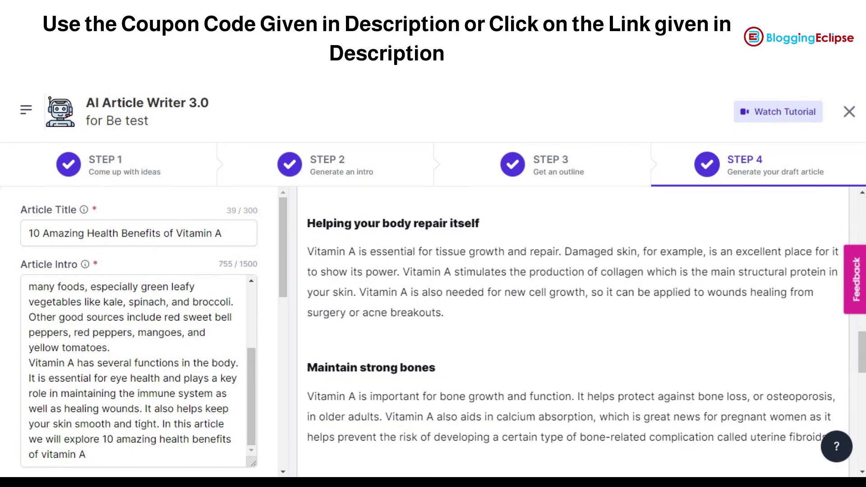
{"action": "scroll", "coordinate": [577, 332], "scroll_direction": "down", "scroll_amount": 3}
{"action": "scroll", "coordinate": [573, 331], "scroll_direction": "down", "scroll_amount": 4}
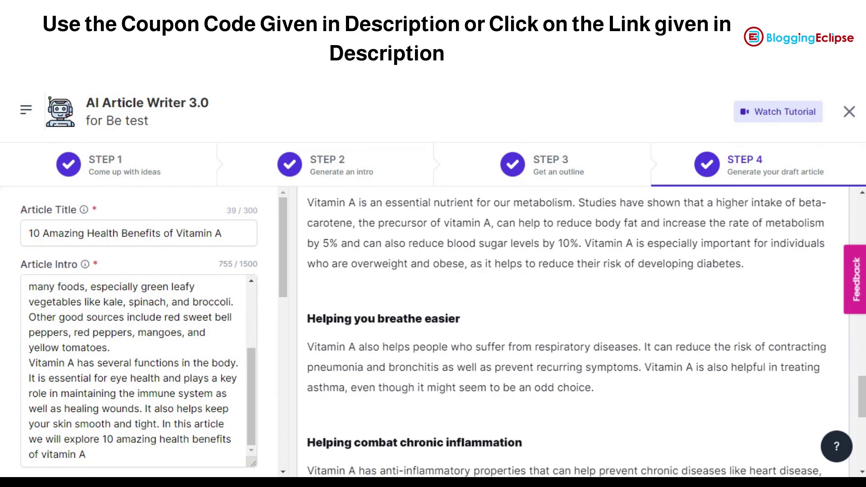
{"action": "scroll", "coordinate": [577, 331], "scroll_direction": "down", "scroll_amount": 3}
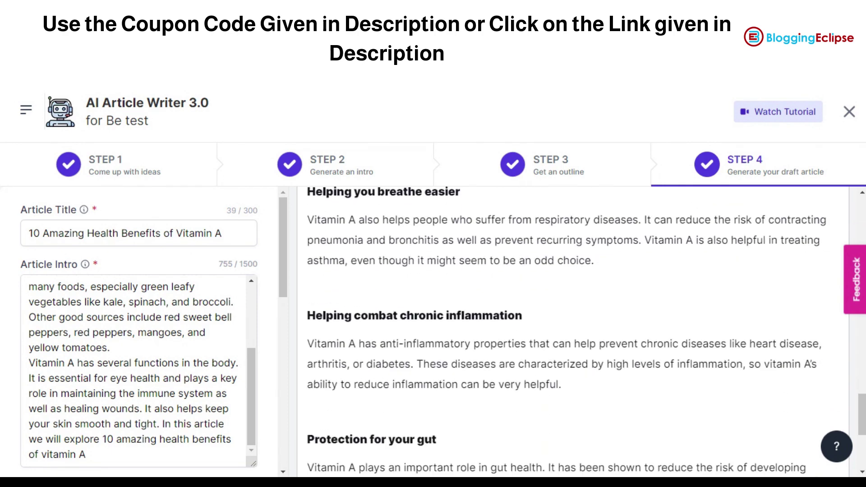
{"action": "scroll", "coordinate": [577, 332], "scroll_direction": "down", "scroll_amount": 2}
{"action": "scroll", "coordinate": [577, 331], "scroll_direction": "down", "scroll_amount": 3}
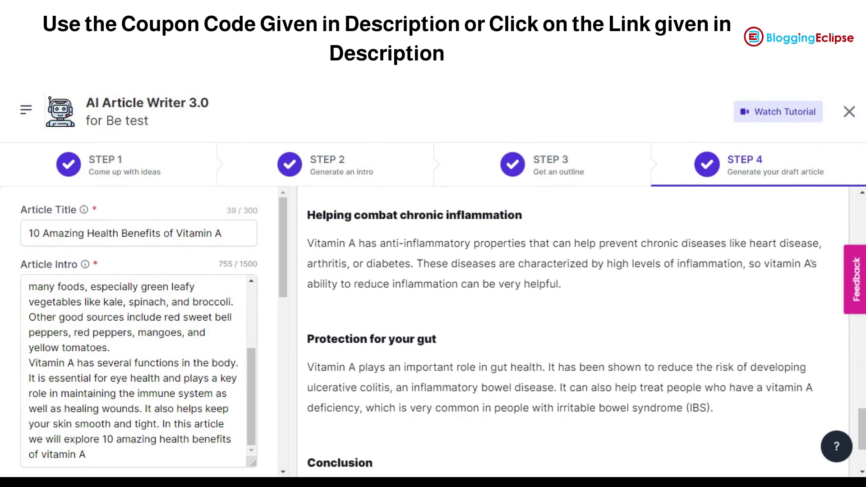
{"action": "scroll", "coordinate": [577, 331], "scroll_direction": "down", "scroll_amount": 1}
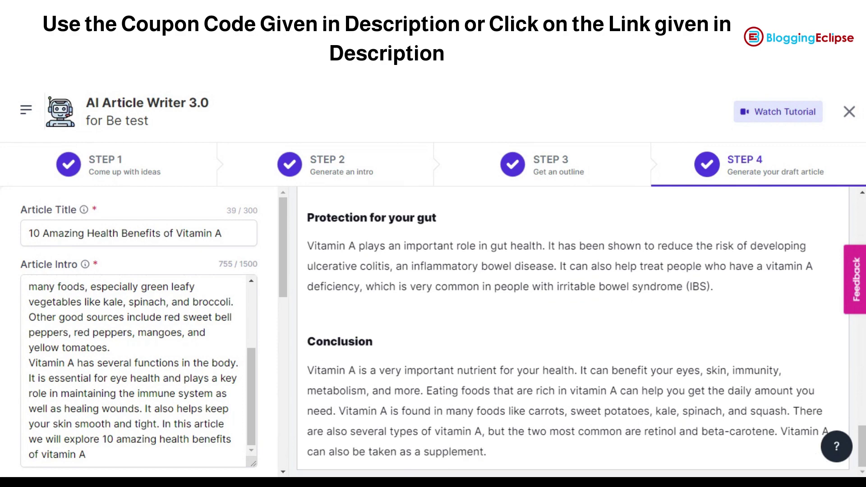
{"action": "scroll", "coordinate": [863, 229], "scroll_direction": "up", "scroll_amount": 20}
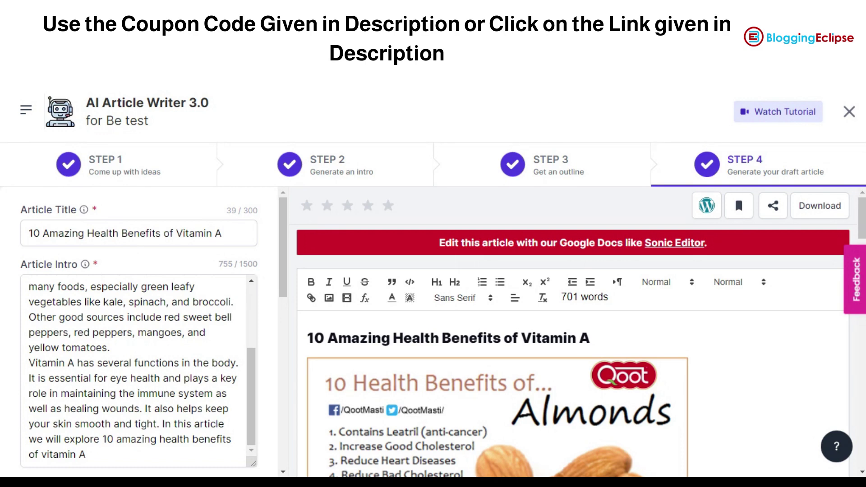
{"action": "scroll", "coordinate": [341, 294], "scroll_direction": "down", "scroll_amount": 3}
{"action": "scroll", "coordinate": [617, 271], "scroll_direction": "up", "scroll_amount": 3}
{"action": "scroll", "coordinate": [572, 329], "scroll_direction": "down", "scroll_amount": 9}
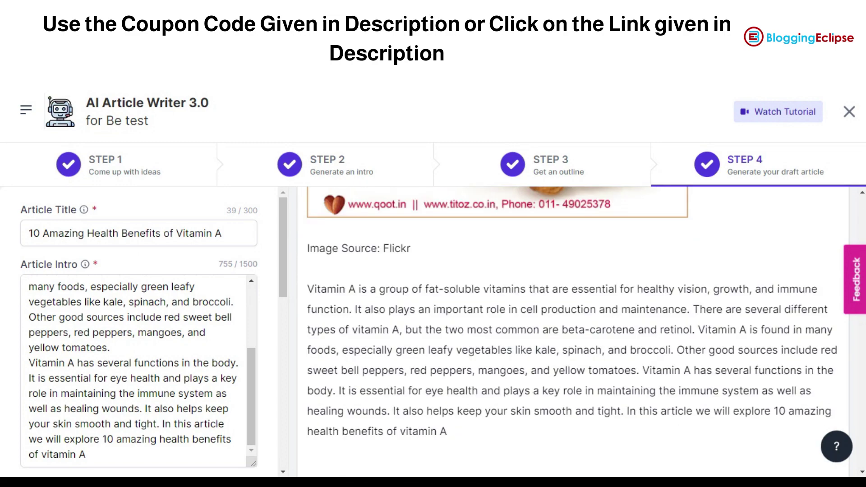
{"action": "scroll", "coordinate": [572, 329], "scroll_direction": "up", "scroll_amount": 4}
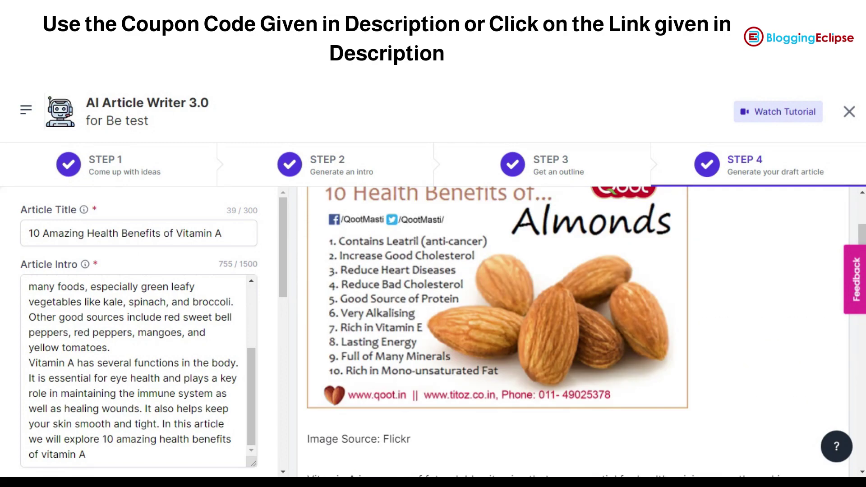
{"action": "scroll", "coordinate": [734, 193], "scroll_direction": "up", "scroll_amount": 5}
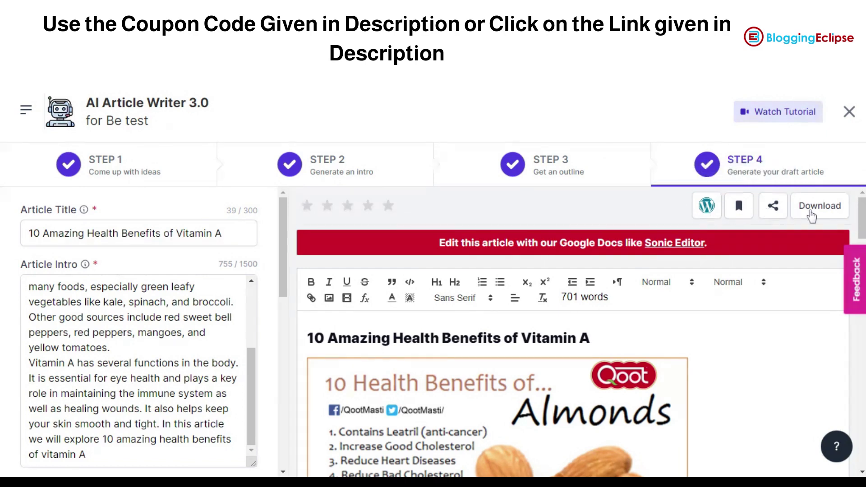
{"action": "scroll", "coordinate": [807, 217], "scroll_direction": "down", "scroll_amount": 2}
{"action": "scroll", "coordinate": [806, 217], "scroll_direction": "down", "scroll_amount": 2}
{"action": "scroll", "coordinate": [787, 251], "scroll_direction": "up", "scroll_amount": 3}
{"action": "scroll", "coordinate": [786, 251], "scroll_direction": "down", "scroll_amount": 7}
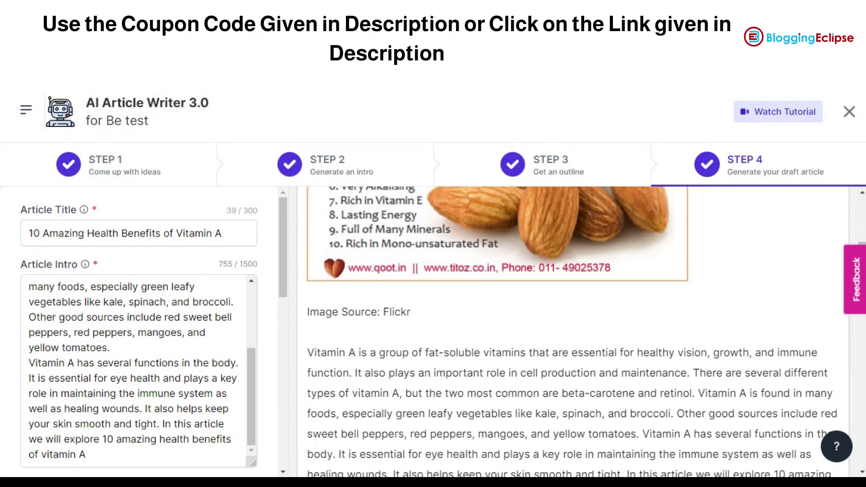
{"action": "scroll", "coordinate": [573, 331], "scroll_direction": "down", "scroll_amount": 5}
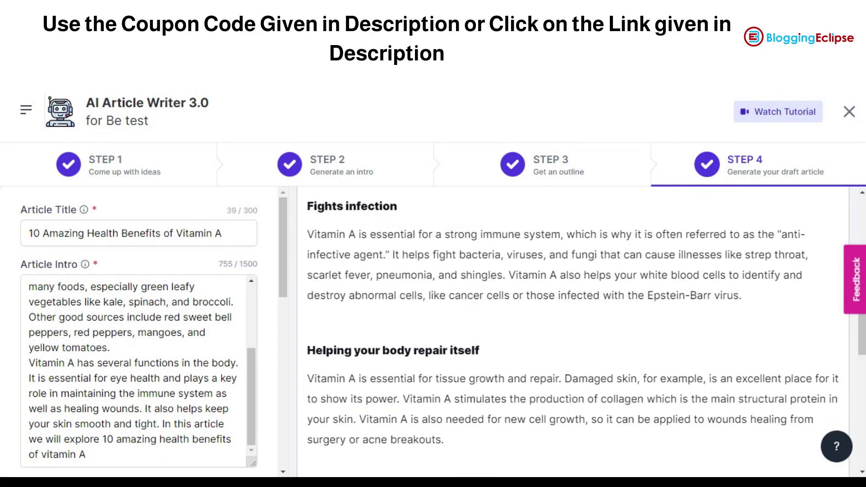
{"action": "scroll", "coordinate": [573, 331], "scroll_direction": "down", "scroll_amount": 5}
{"action": "scroll", "coordinate": [573, 331], "scroll_direction": "up", "scroll_amount": 15}
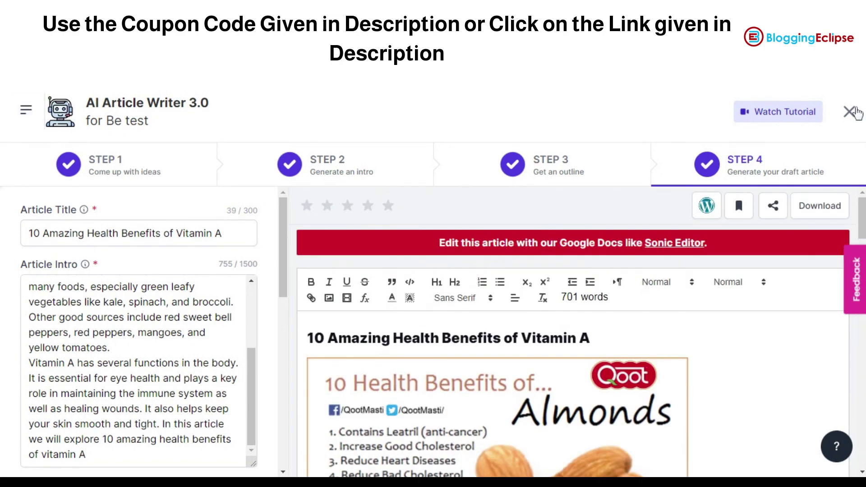
- Go back to Step 1, exit the article writer, and scroll through the dashboard's tool cards
{"action": "left_click", "coordinate": [91, 160]}
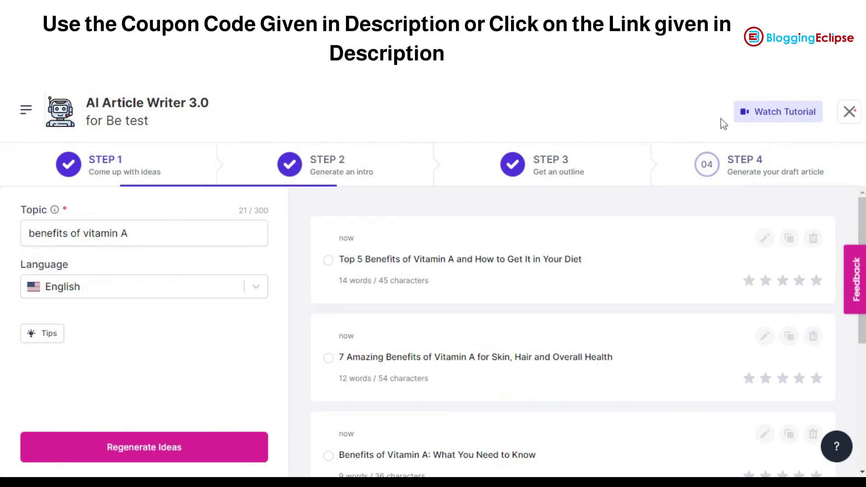
{"action": "left_click", "coordinate": [848, 111]}
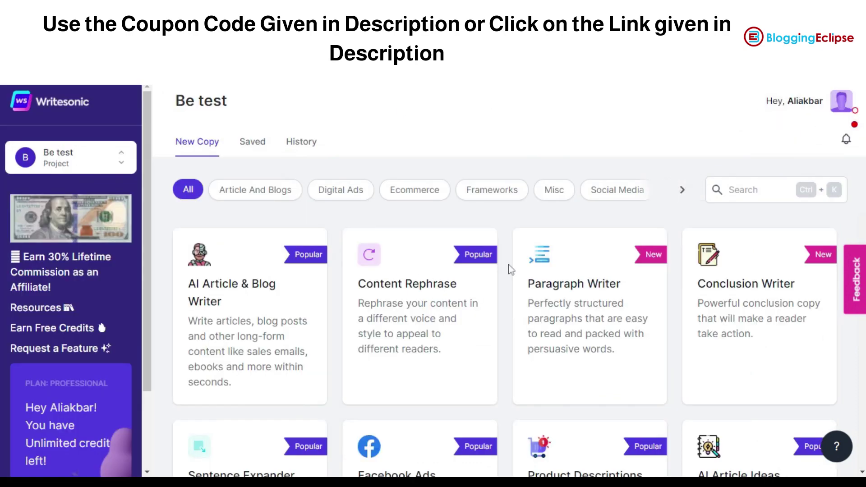
{"action": "scroll", "coordinate": [304, 251], "scroll_direction": "down", "scroll_amount": 3}
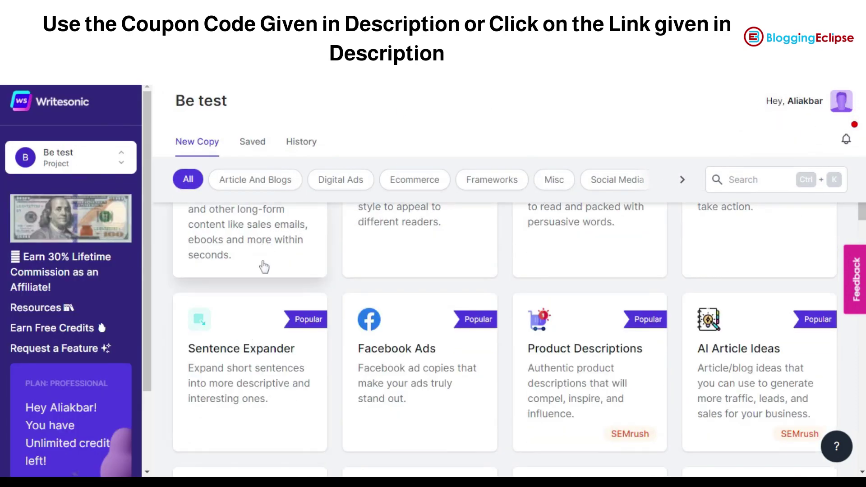
{"action": "scroll", "coordinate": [261, 266], "scroll_direction": "up", "scroll_amount": 2}
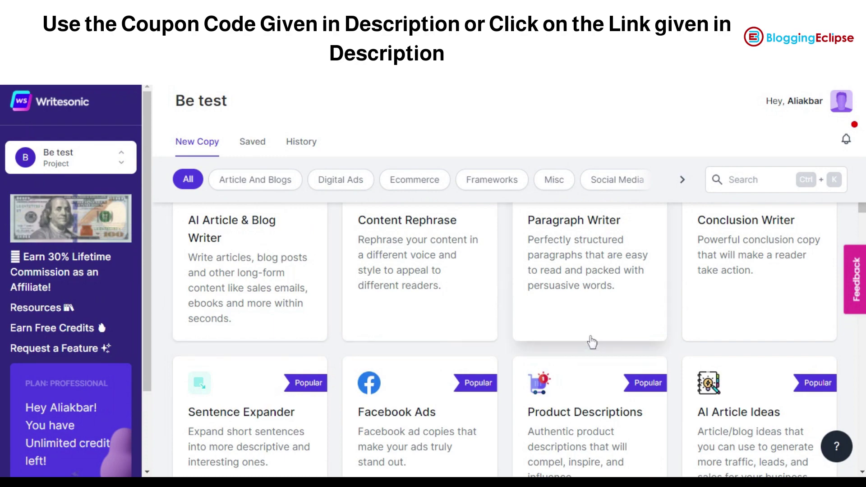
{"action": "scroll", "coordinate": [586, 340], "scroll_direction": "down", "scroll_amount": 6}
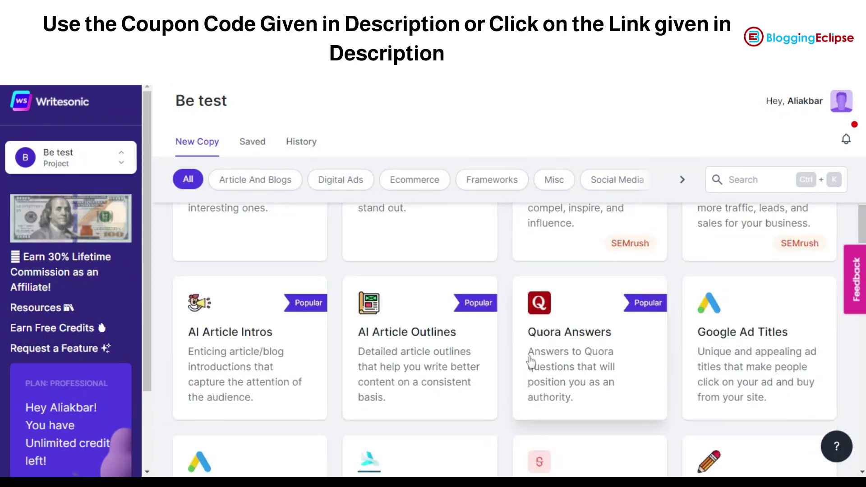
{"action": "scroll", "coordinate": [528, 354], "scroll_direction": "down", "scroll_amount": 6}
{"action": "scroll", "coordinate": [514, 350], "scroll_direction": "down", "scroll_amount": 4}
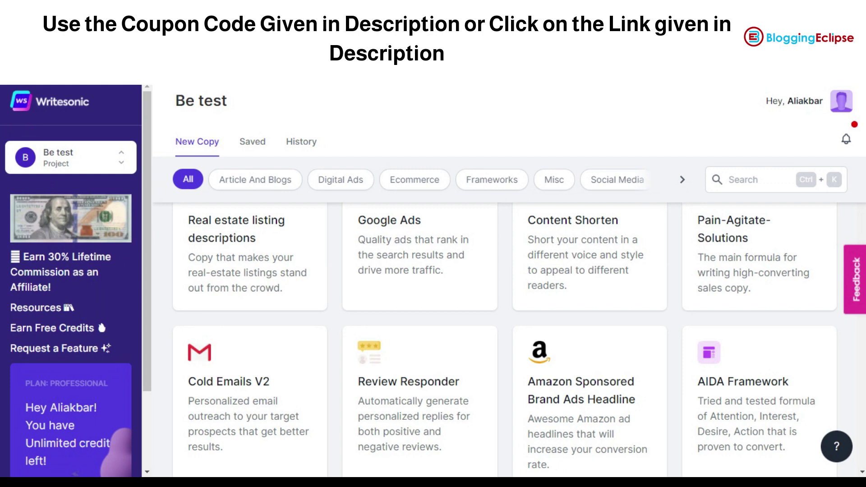
{"action": "scroll", "coordinate": [509, 339], "scroll_direction": "down", "scroll_amount": 7}
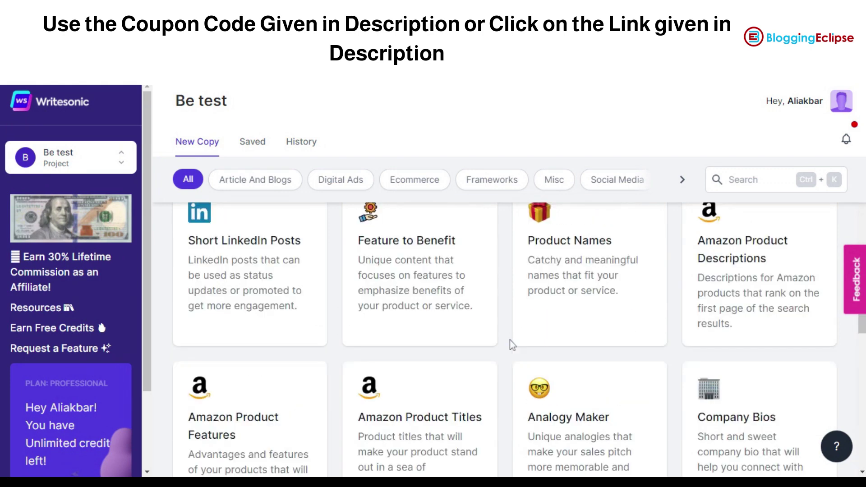
{"action": "scroll", "coordinate": [508, 344], "scroll_direction": "down", "scroll_amount": 6}
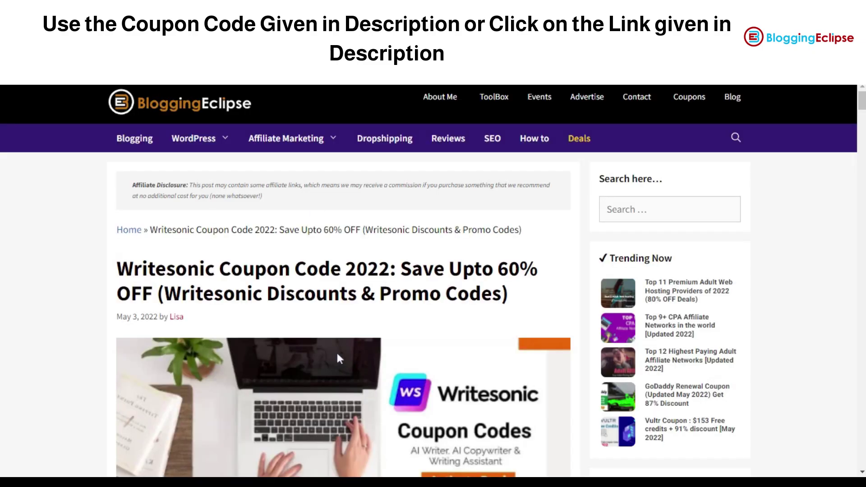
{"action": "scroll", "coordinate": [339, 357], "scroll_direction": "down", "scroll_amount": 20}
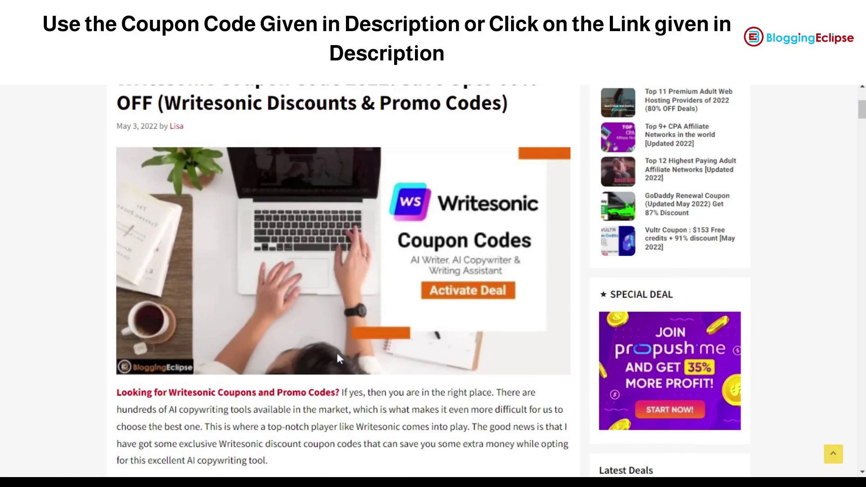
{"action": "scroll", "coordinate": [339, 359], "scroll_direction": "up", "scroll_amount": 15}
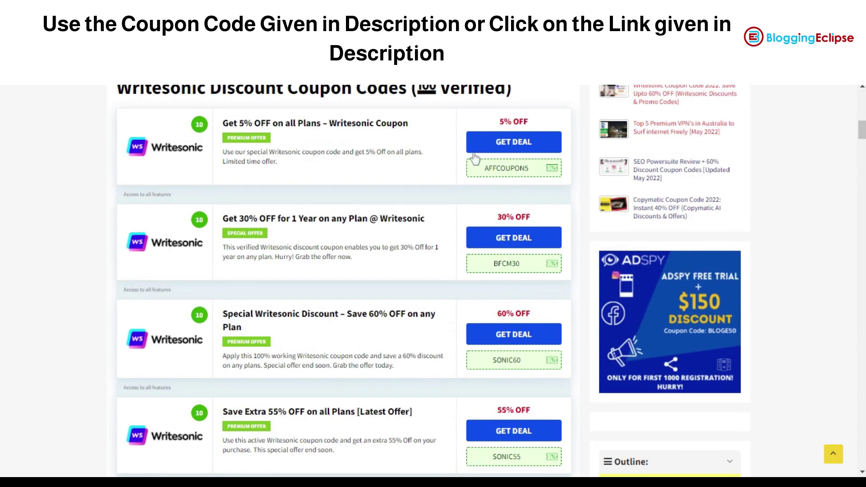
{"action": "scroll", "coordinate": [280, 276], "scroll_direction": "up", "scroll_amount": 2}
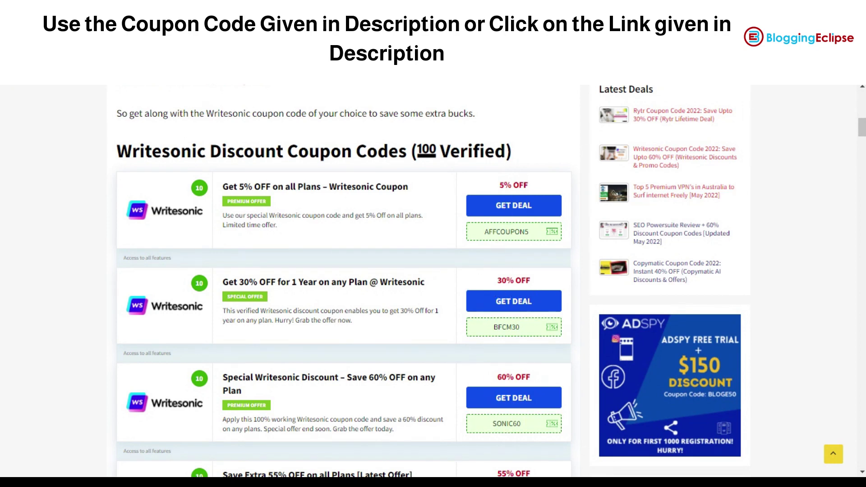
{"action": "scroll", "coordinate": [508, 394], "scroll_direction": "down", "scroll_amount": 3}
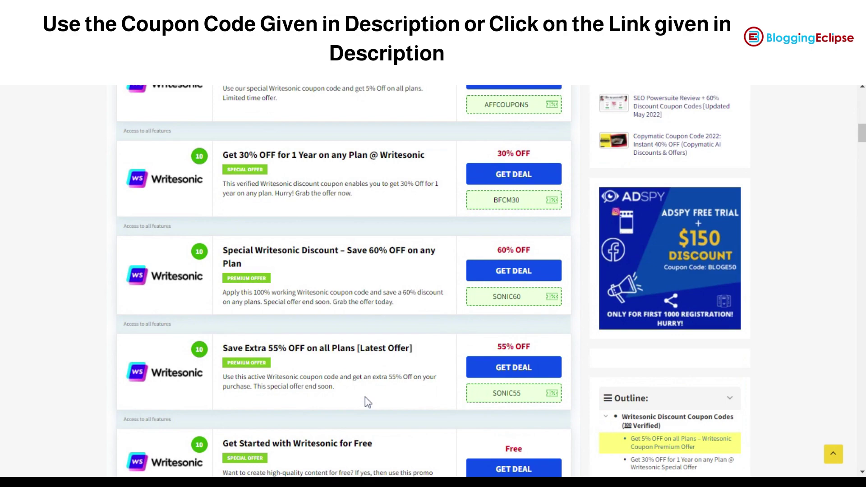
{"action": "scroll", "coordinate": [365, 396], "scroll_direction": "up", "scroll_amount": 7}
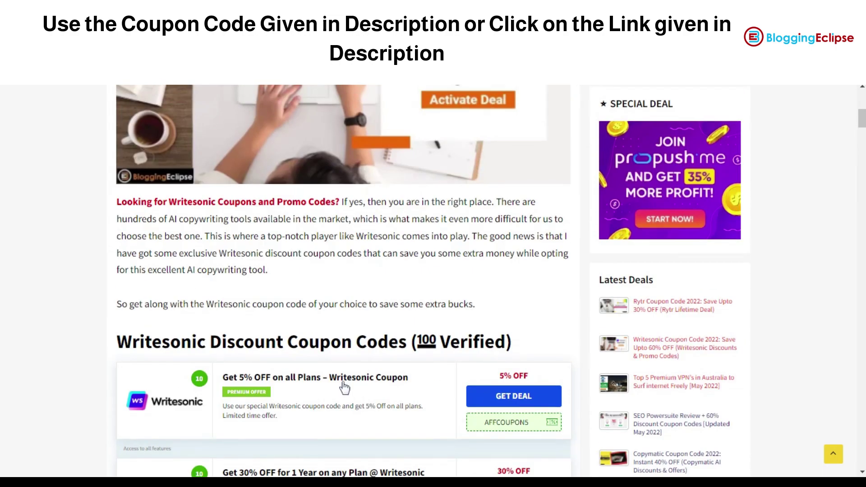
{"action": "scroll", "coordinate": [344, 386], "scroll_direction": "up", "scroll_amount": 8}
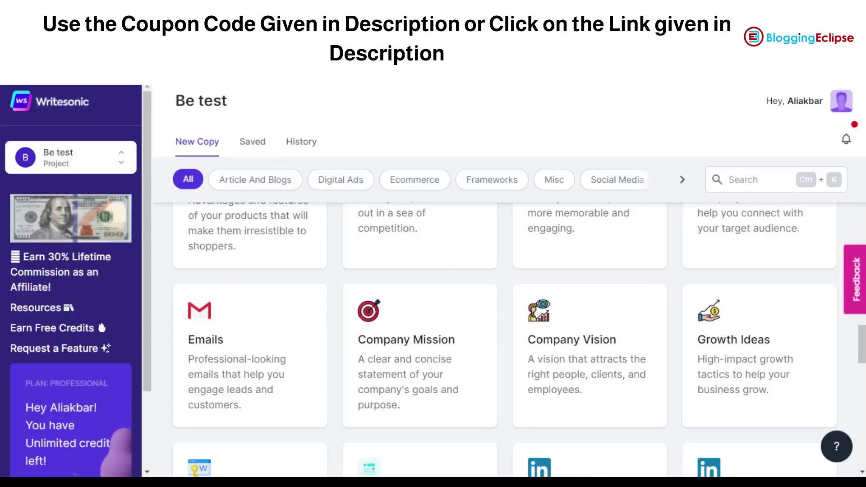
{"action": "scroll", "coordinate": [360, 338], "scroll_direction": "up", "scroll_amount": 10}
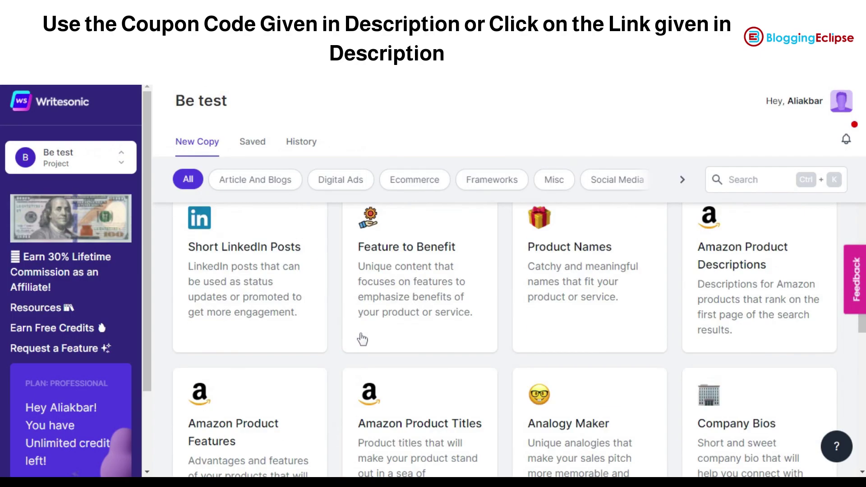